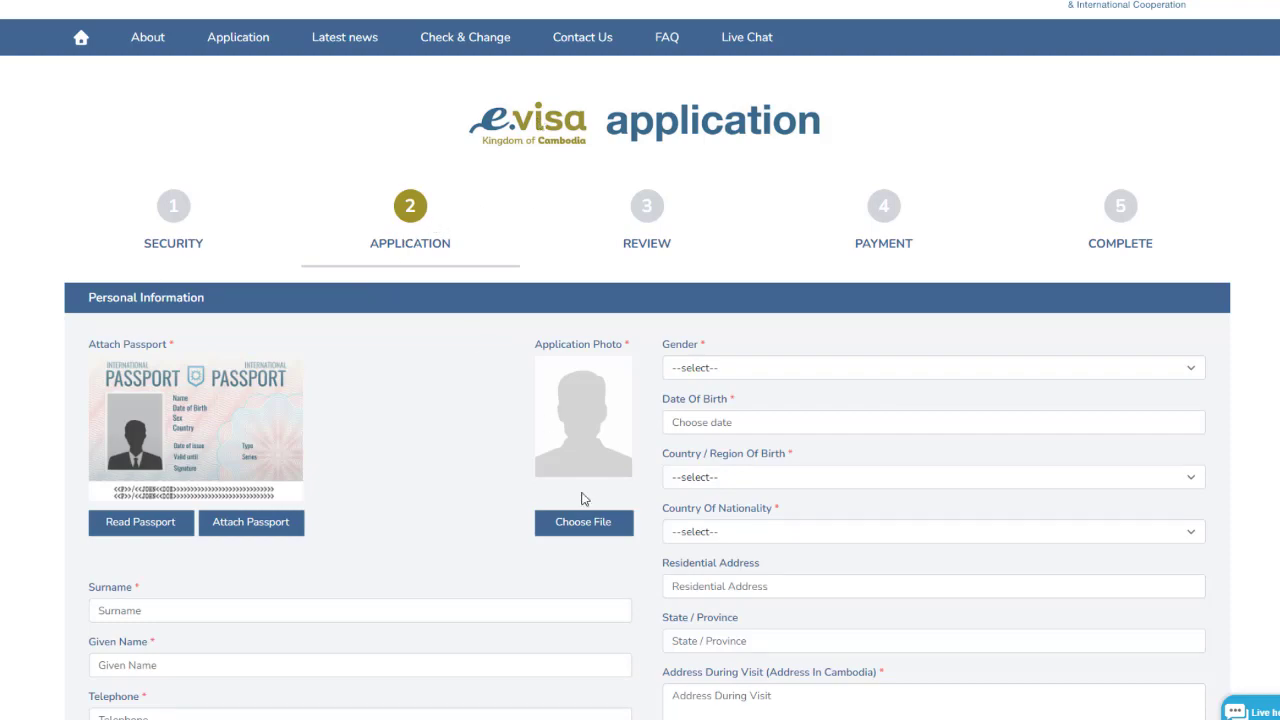
scroll(517, 511, "down", 10)
scroll(537, 583, "up", 10)
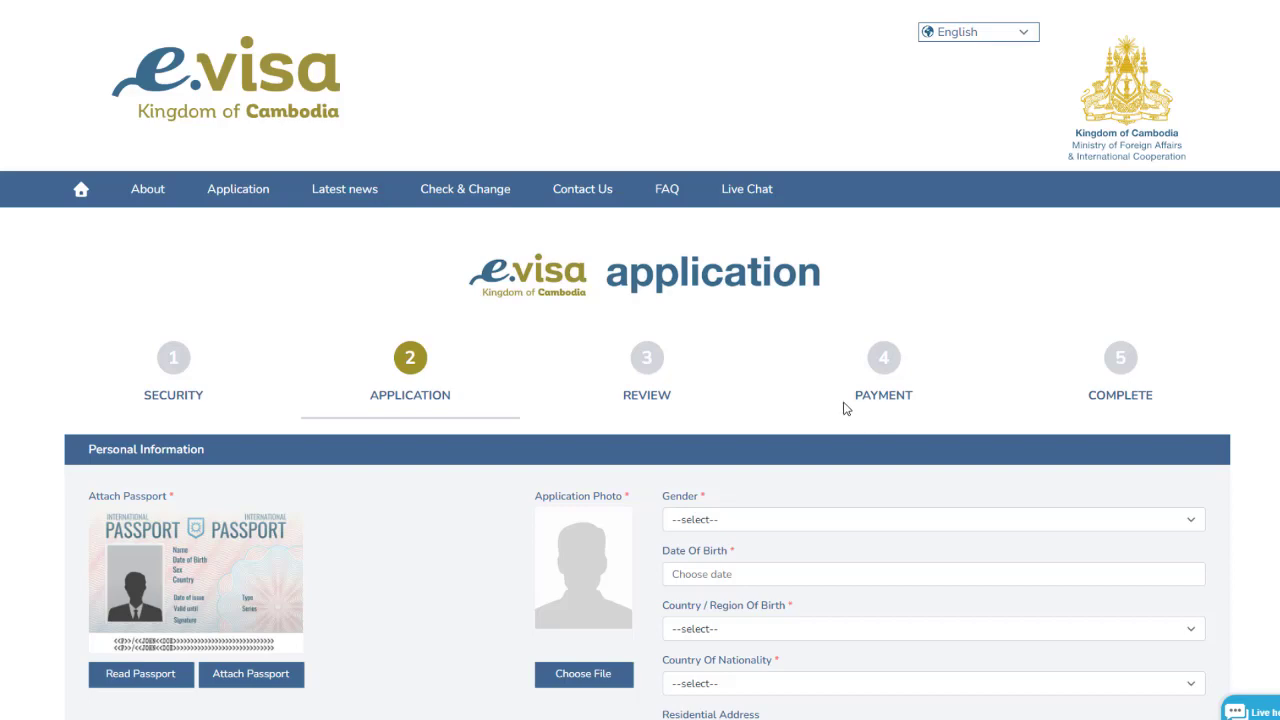
scroll(697, 394, "down", 3)
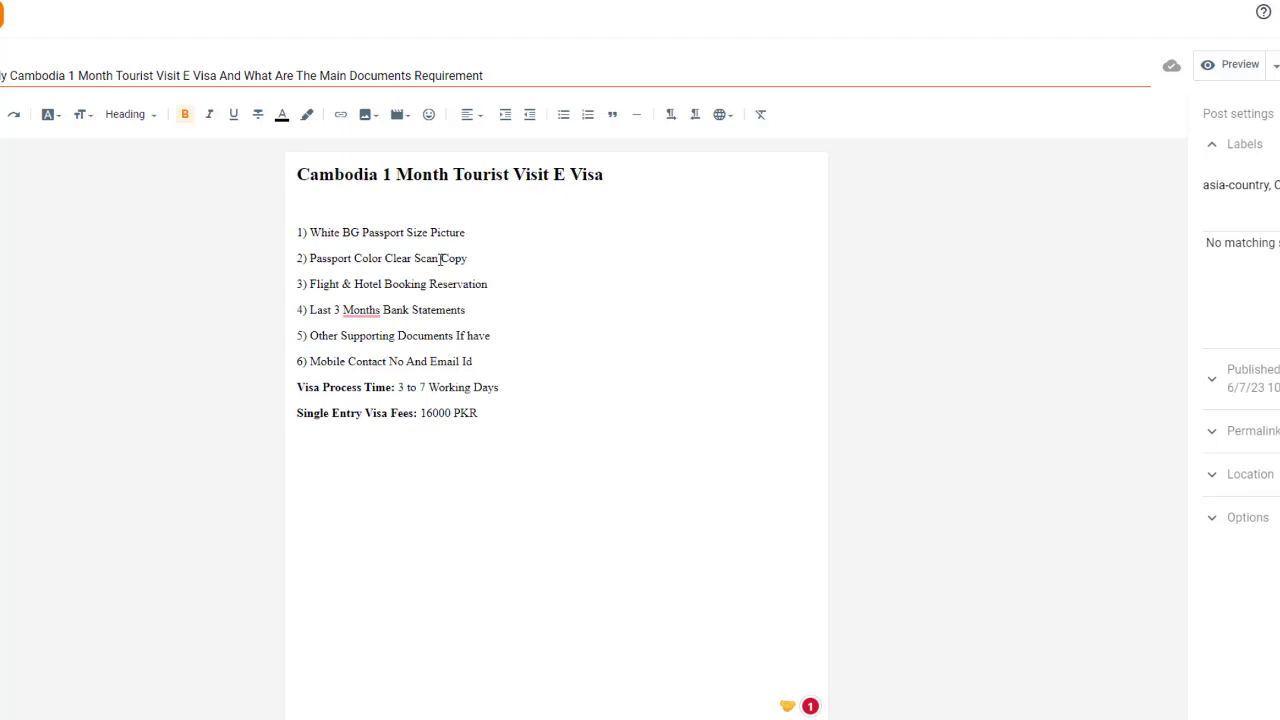
- Switch to the Blogger post and review the photo, passport scan, and flight and hotel booking requirements for the Cambodia tourist e-visa
triple_click(344, 232)
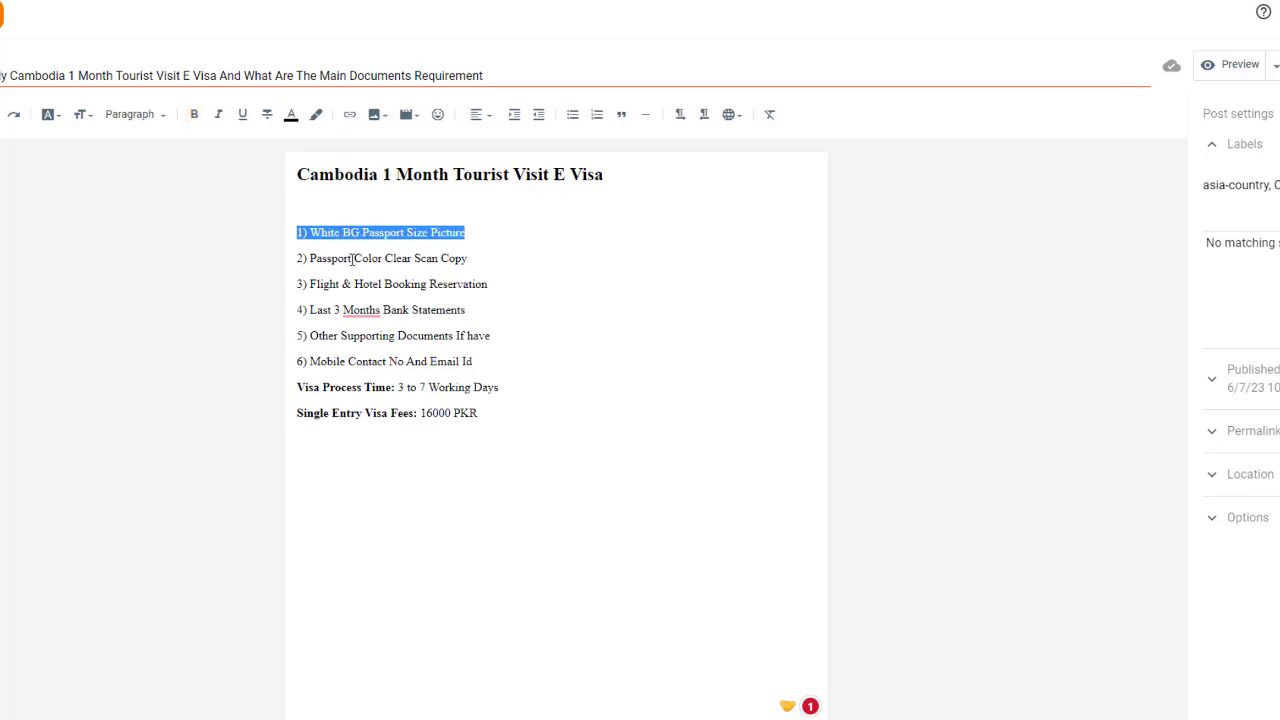
triple_click(352, 258)
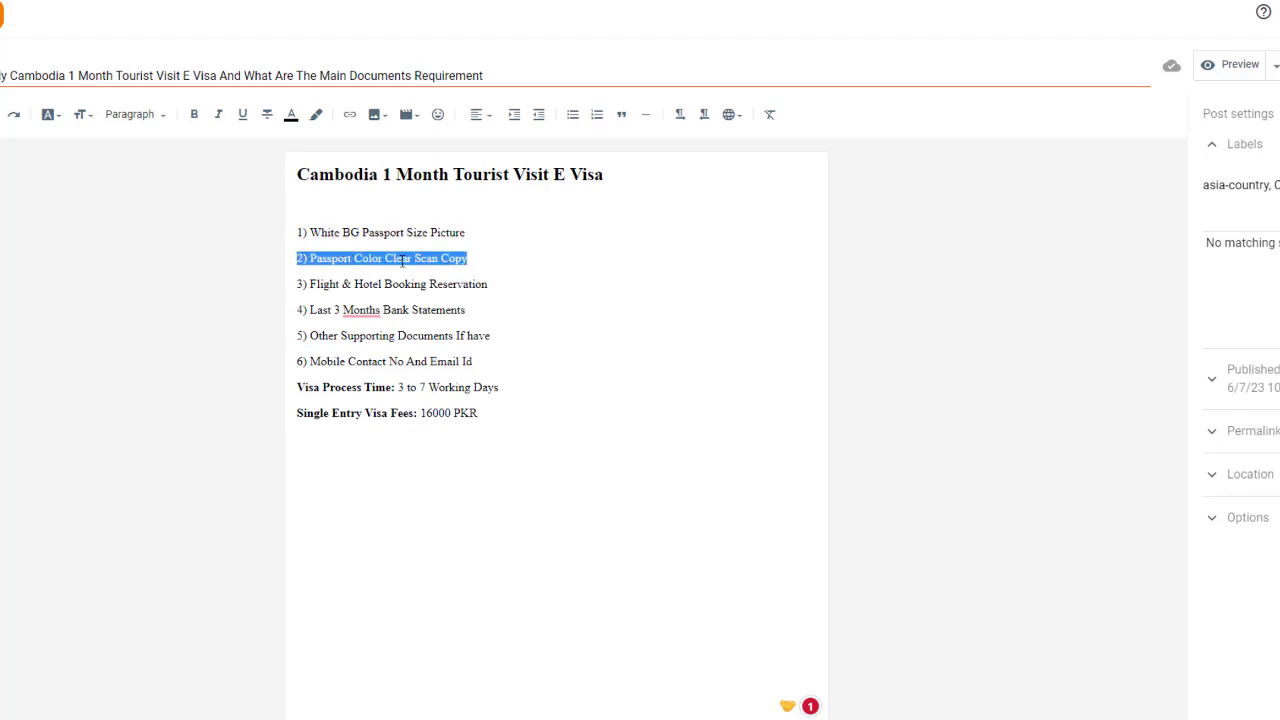
double_click(402, 260)
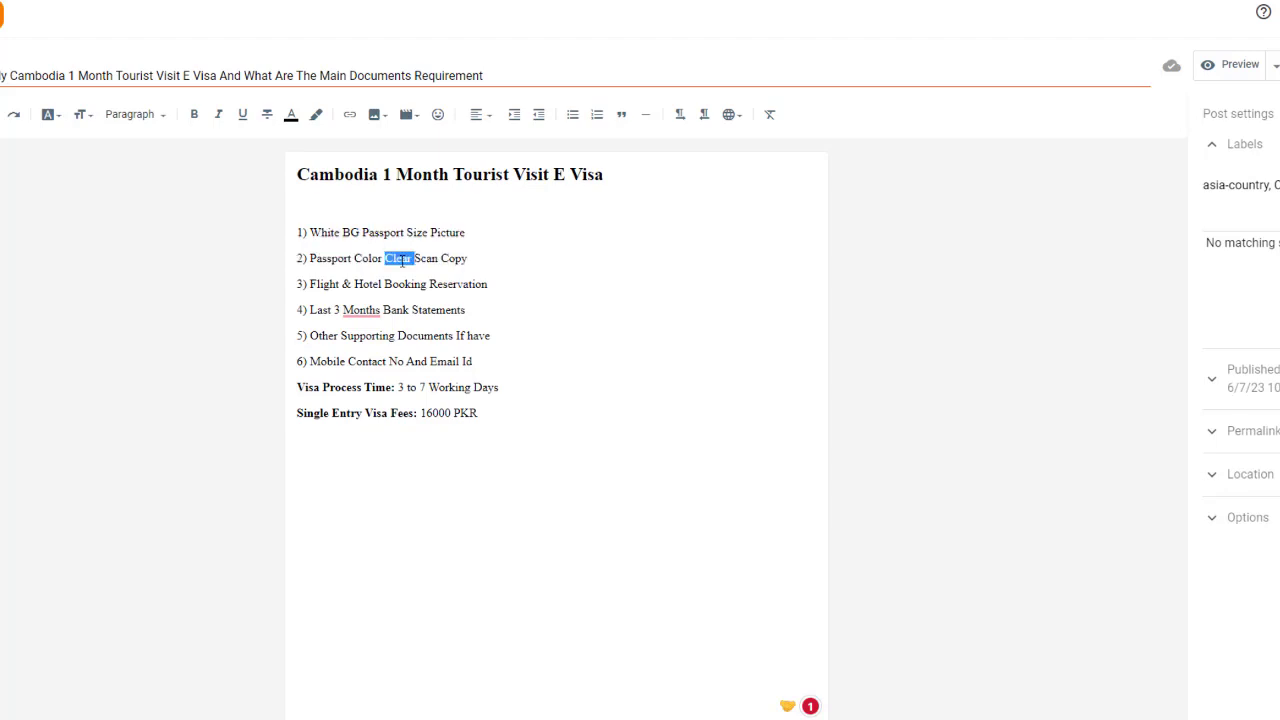
left_click(335, 284)
double_click(397, 285)
triple_click(427, 285)
double_click(440, 285)
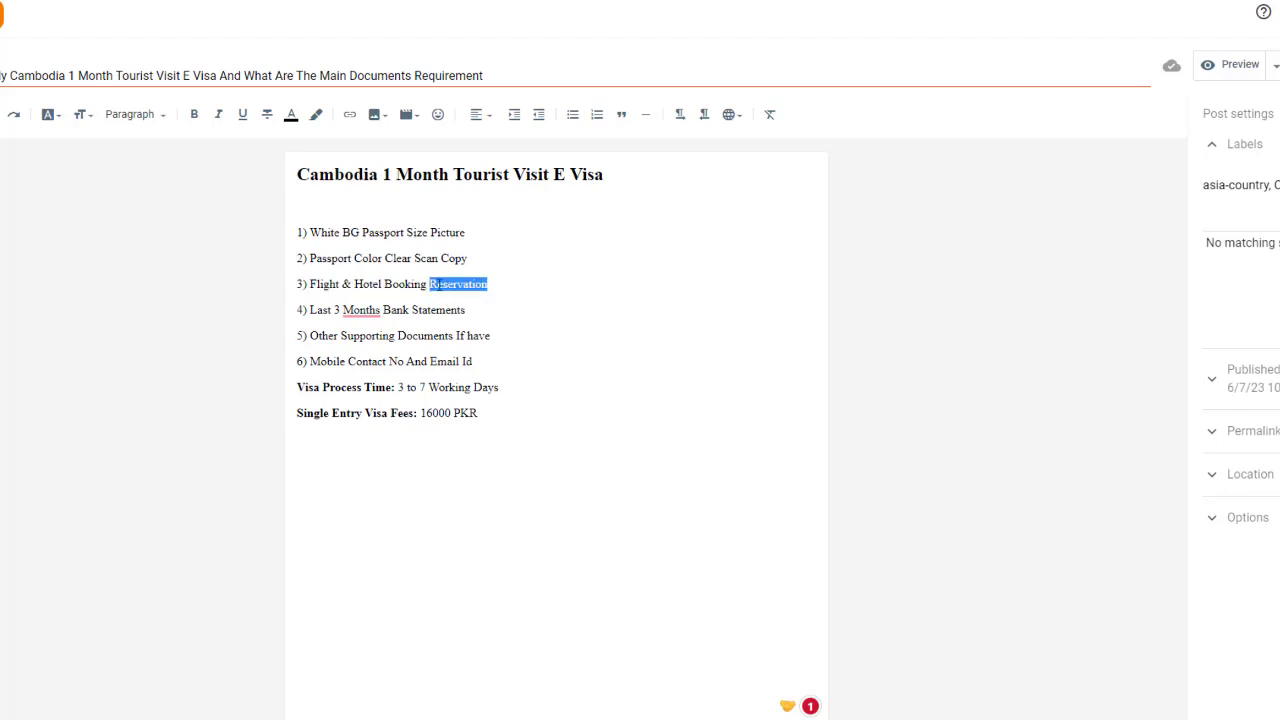
left_click(397, 309)
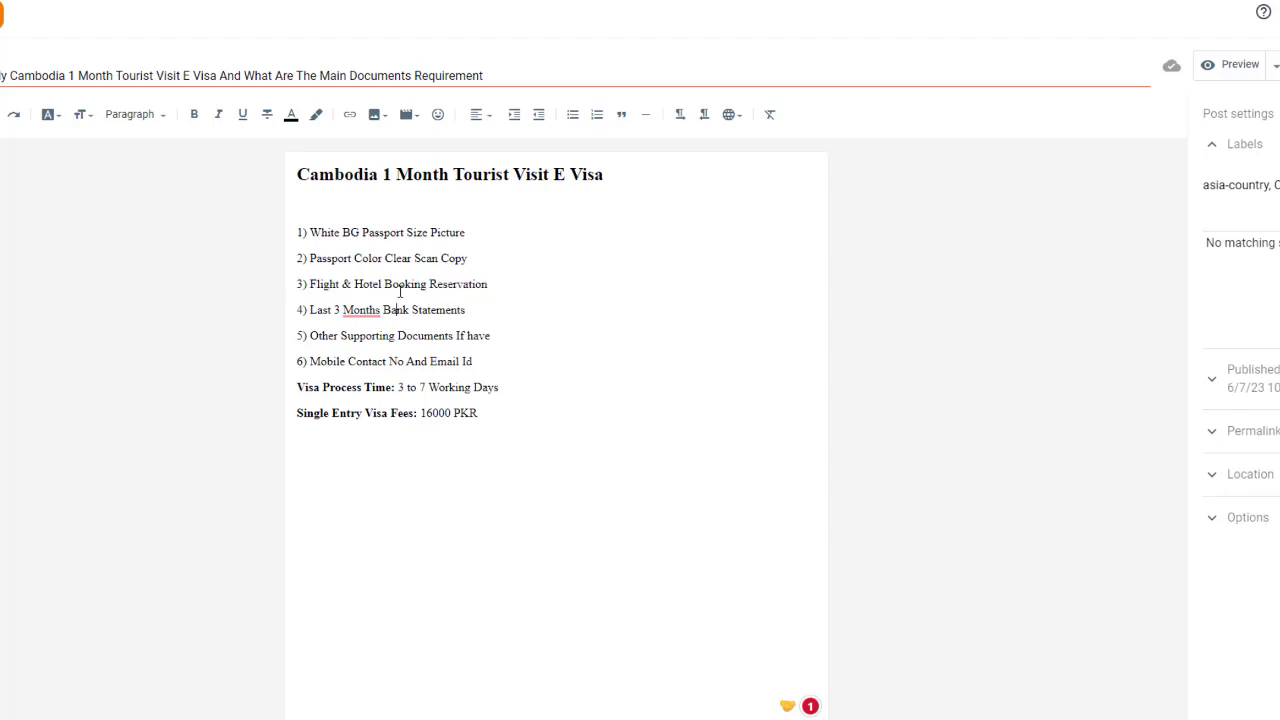
triple_click(338, 284)
left_click(404, 284)
double_click(387, 285)
double_click(459, 285)
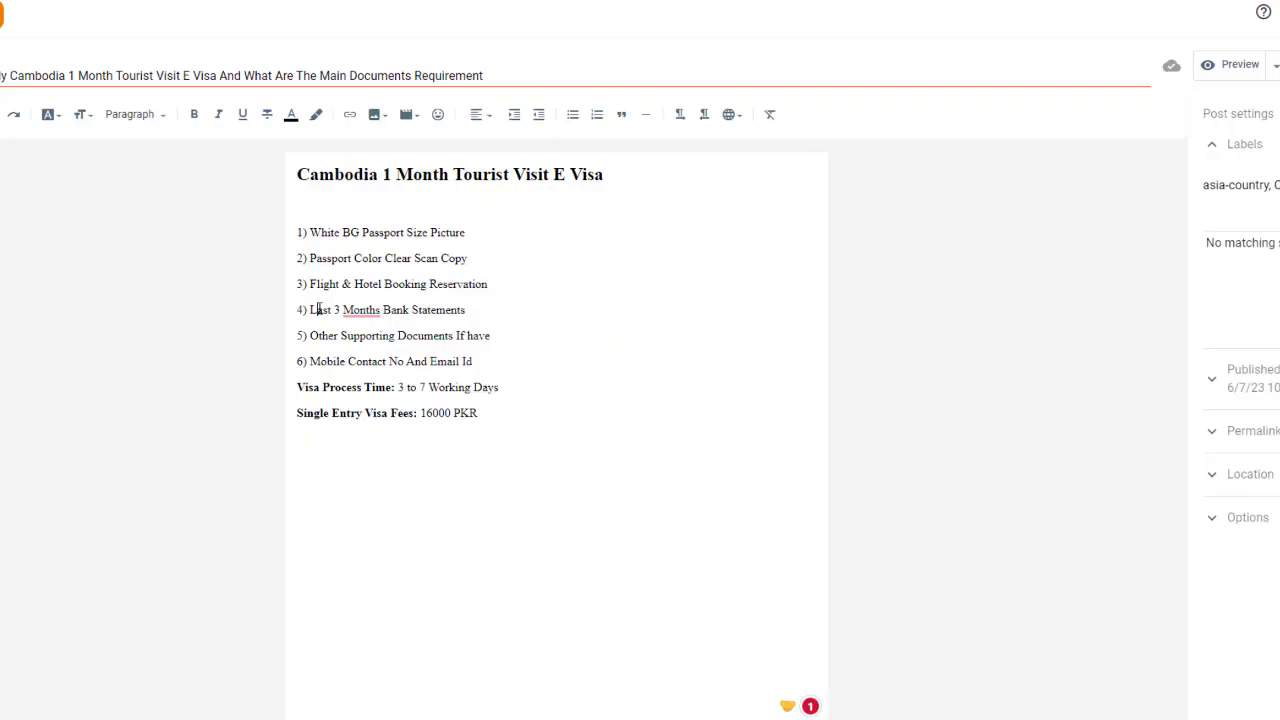
- Review the bank statement, supporting document and contact requirements, plus the visa processing time, in the Cambodia e-visa checklist
left_click_drag(316, 310, 418, 310)
double_click(448, 309)
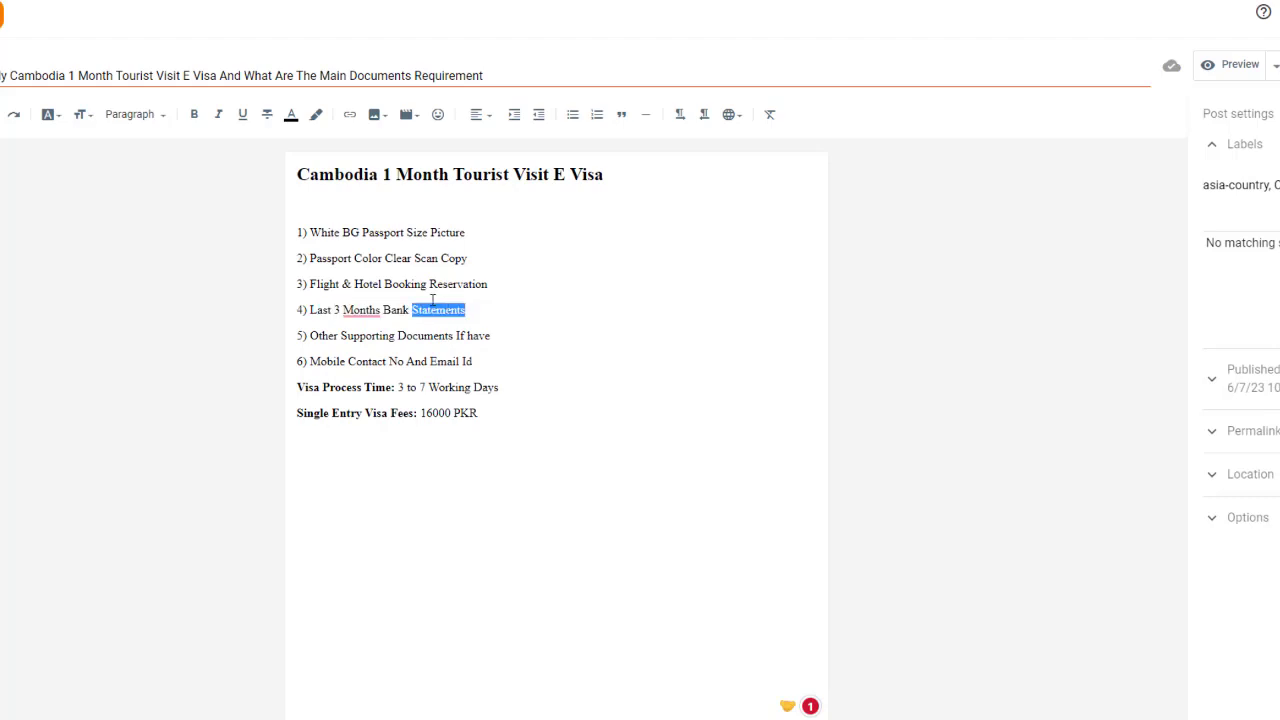
left_click(429, 309)
double_click(430, 310)
double_click(429, 310)
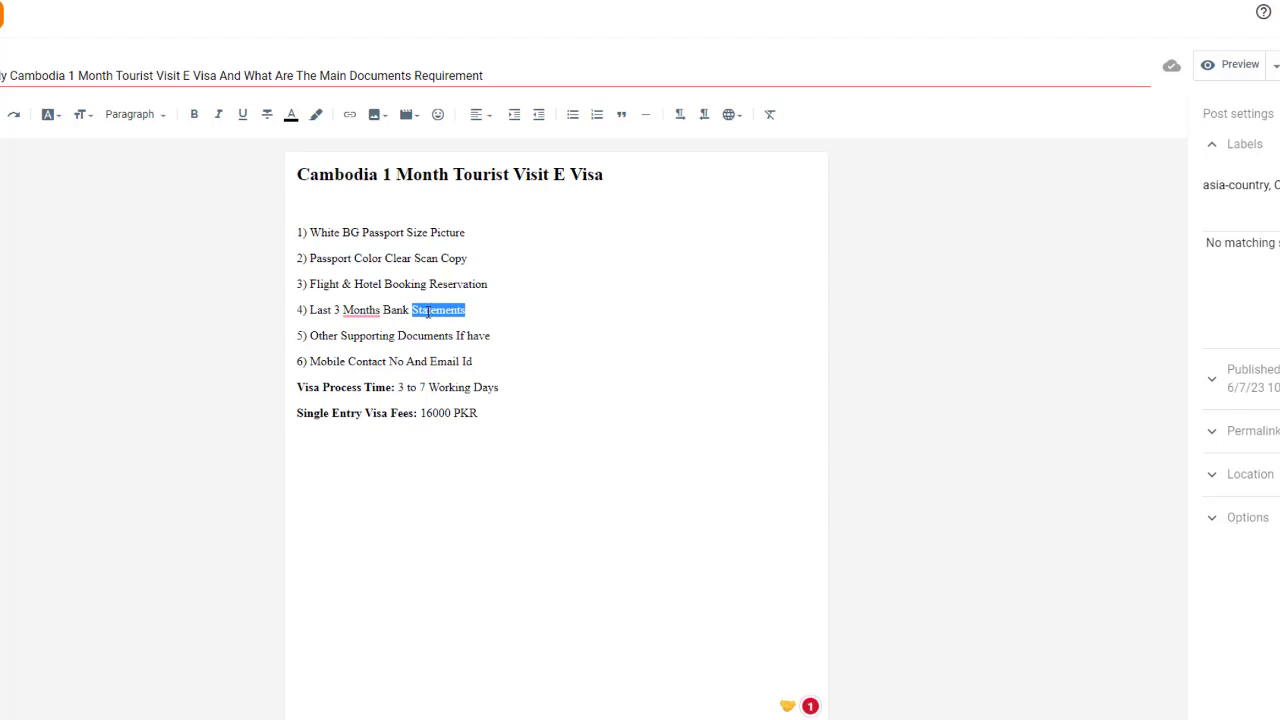
double_click(318, 337)
double_click(436, 337)
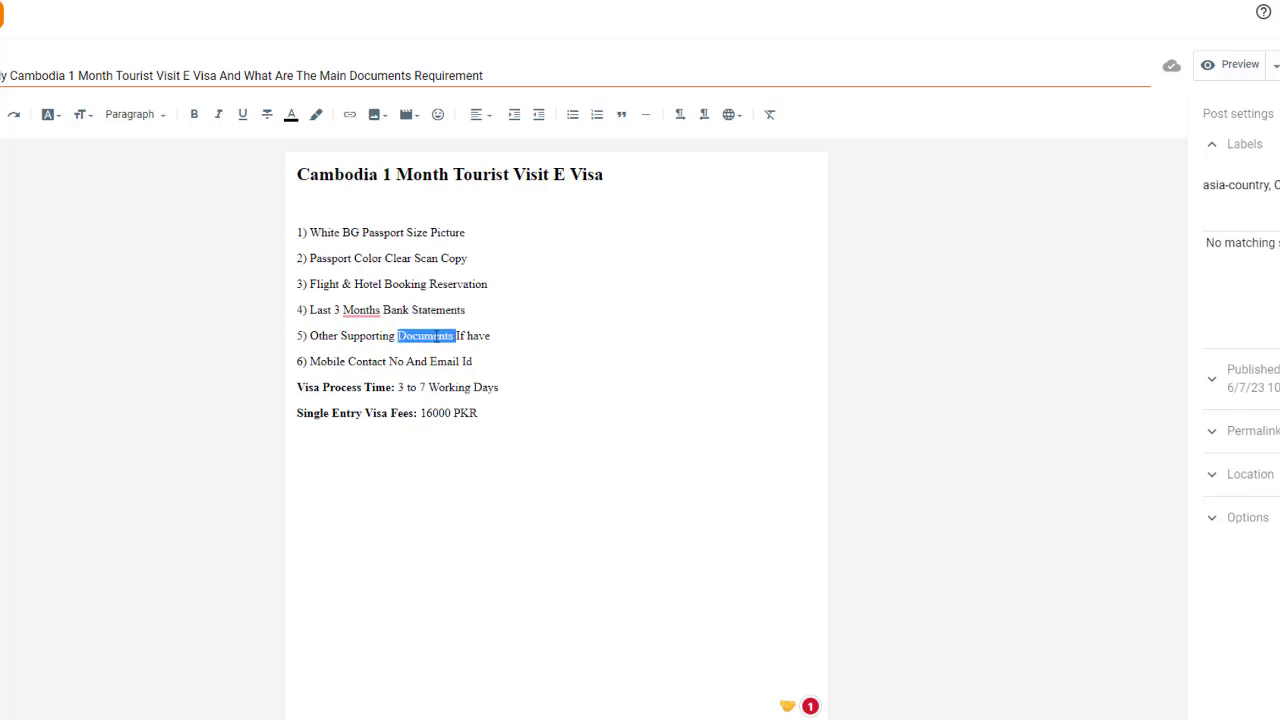
double_click(460, 336)
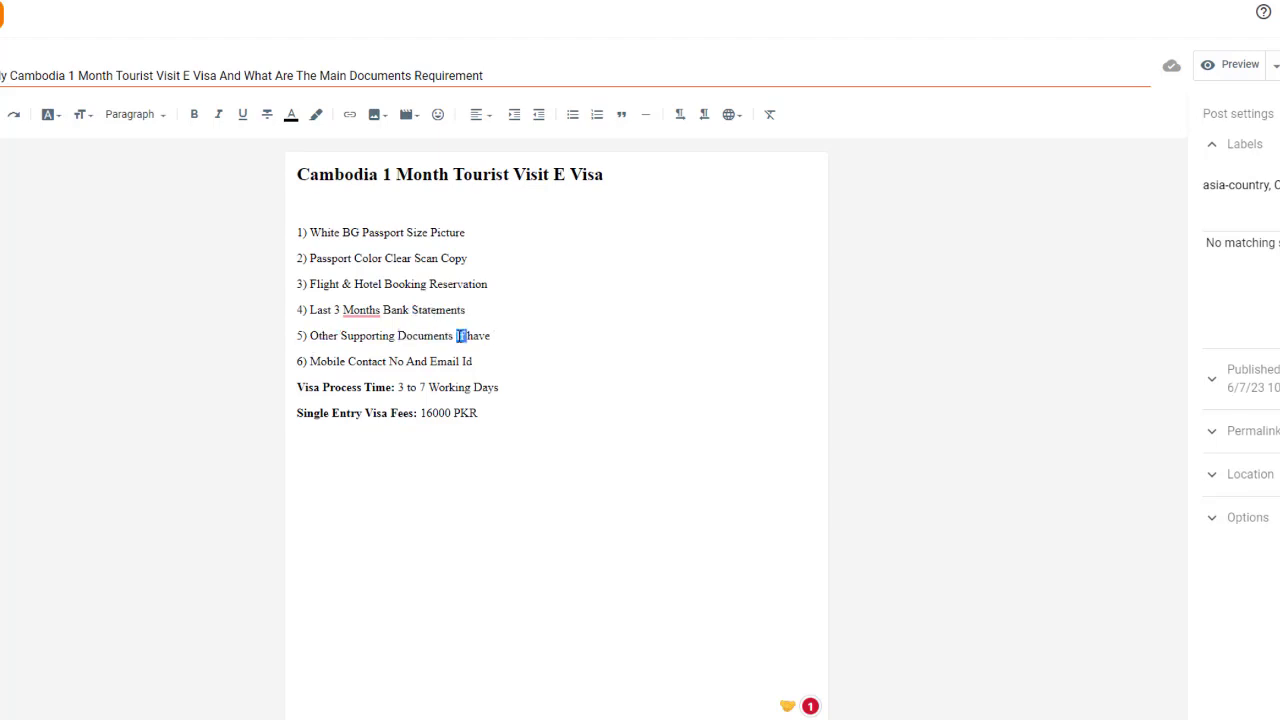
left_click(449, 336)
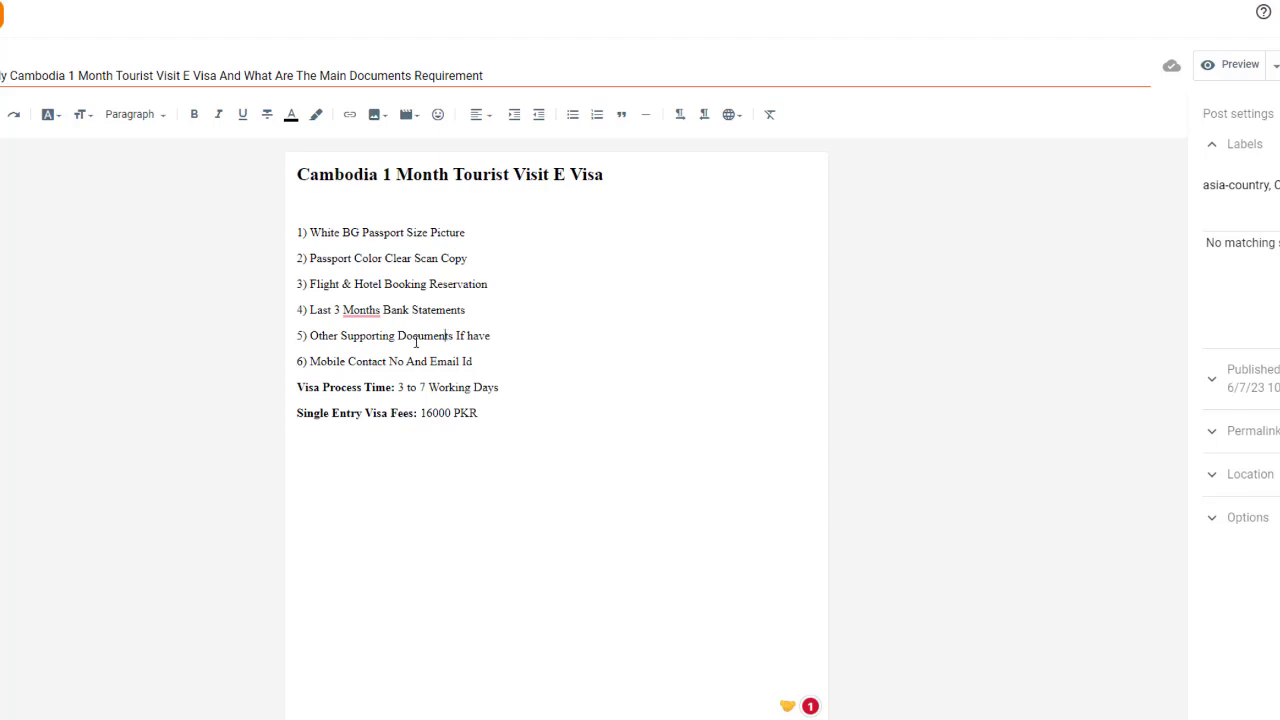
double_click(318, 361)
double_click(416, 361)
left_click(453, 361)
double_click(367, 388)
left_click(416, 388)
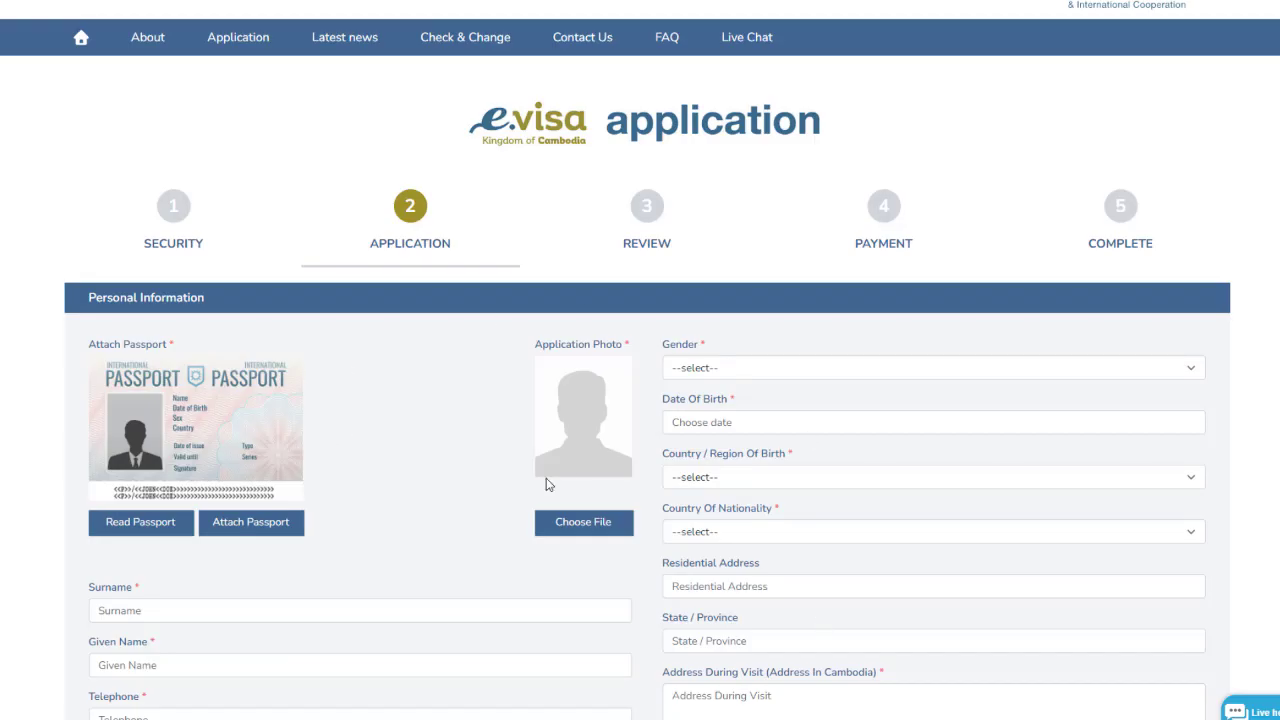
- Switch to the Cambodia e-Visa application and attach the "Main Passport" image as the passport scan
scroll(668, 553, "down", 2)
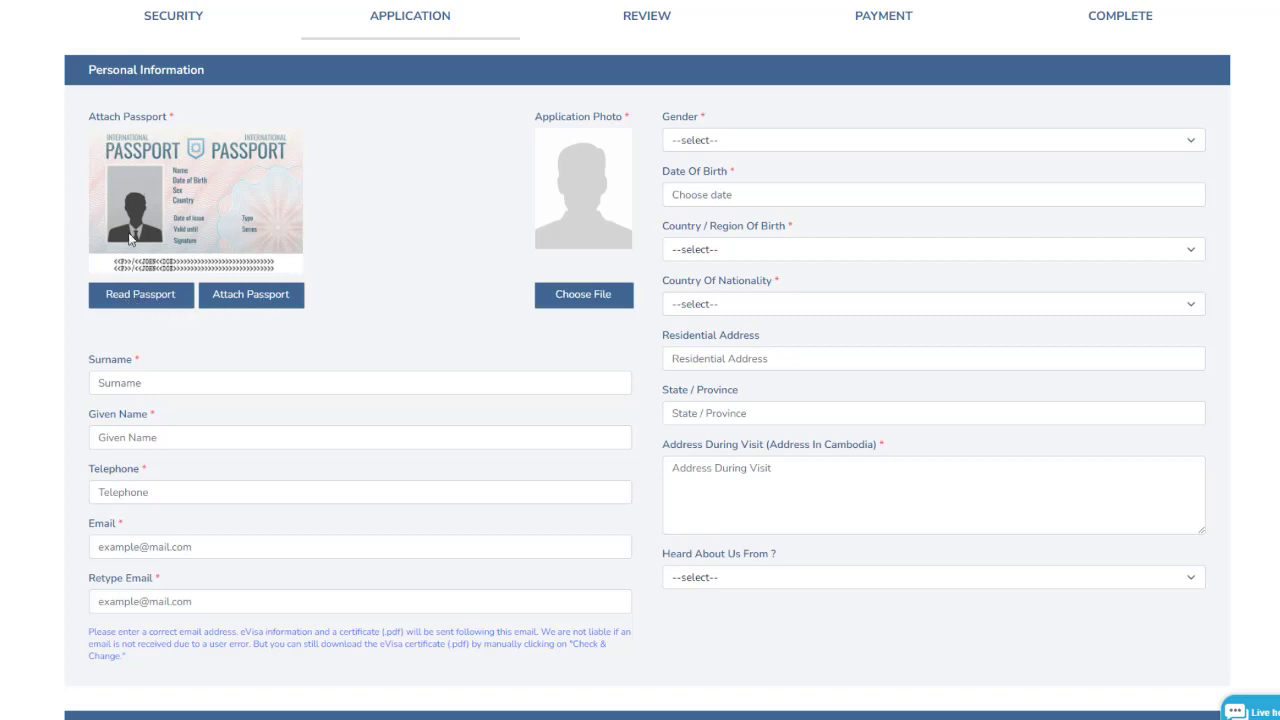
left_click(243, 303)
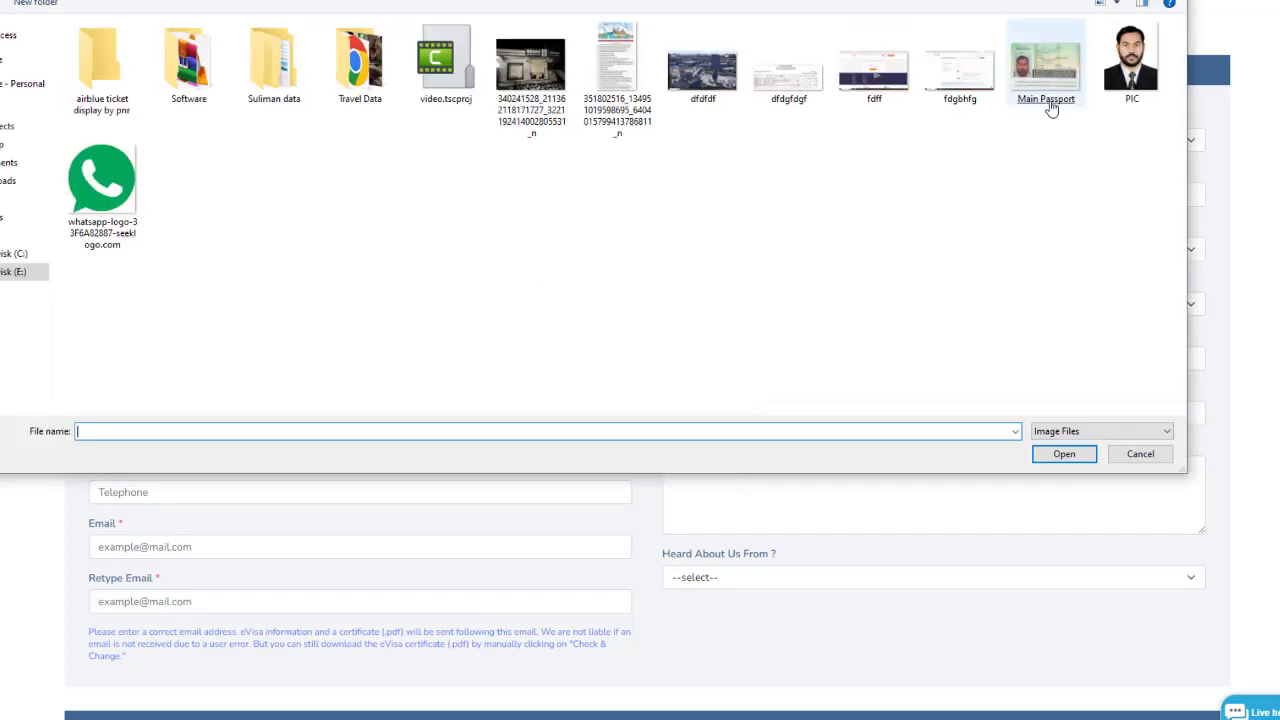
double_click(1050, 106)
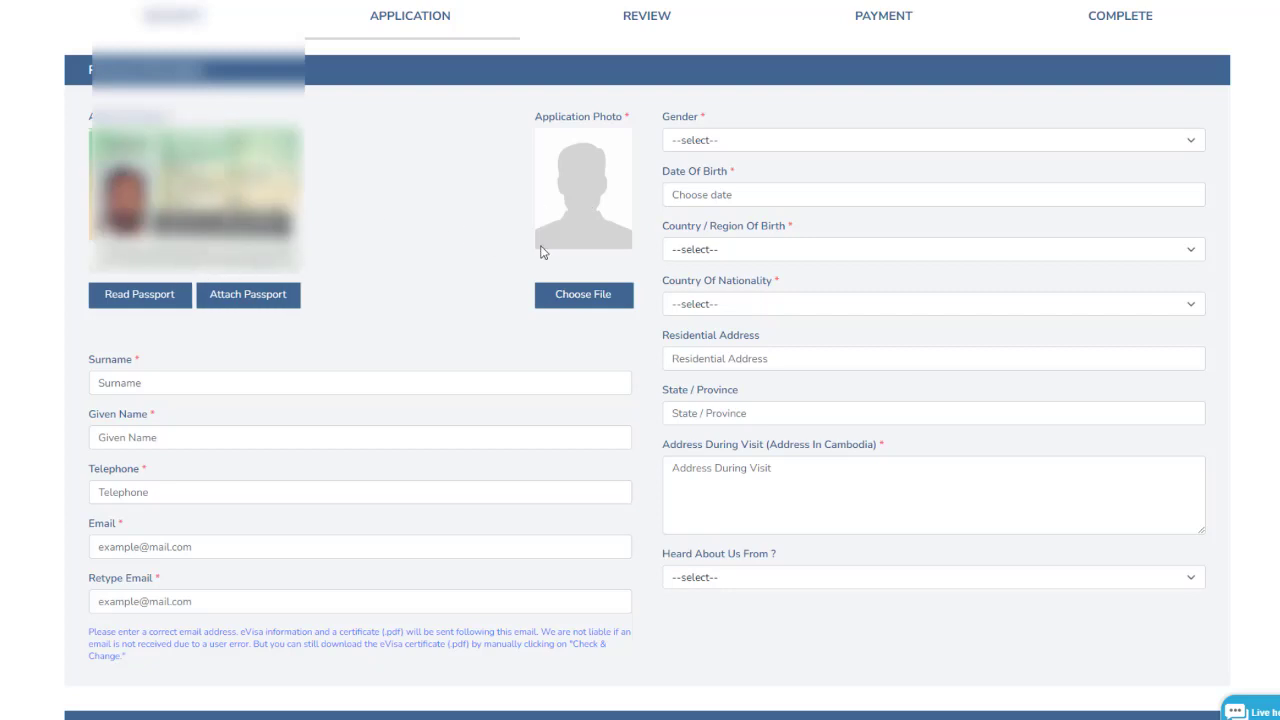
- Upload the "PIC" image as the application photo, enlarge its crop frame to cover nearly the whole portrait, and save the crop
left_click(577, 299)
double_click(1128, 75)
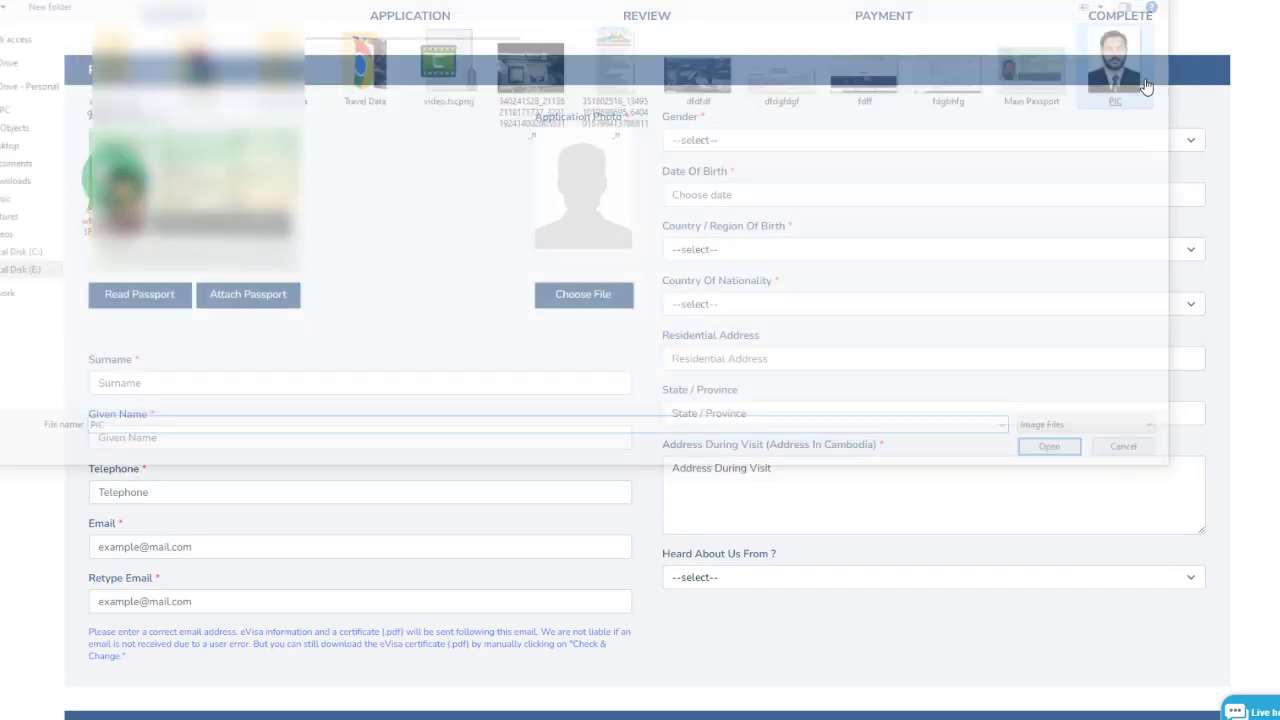
left_click_drag(318, 223, 314, 205)
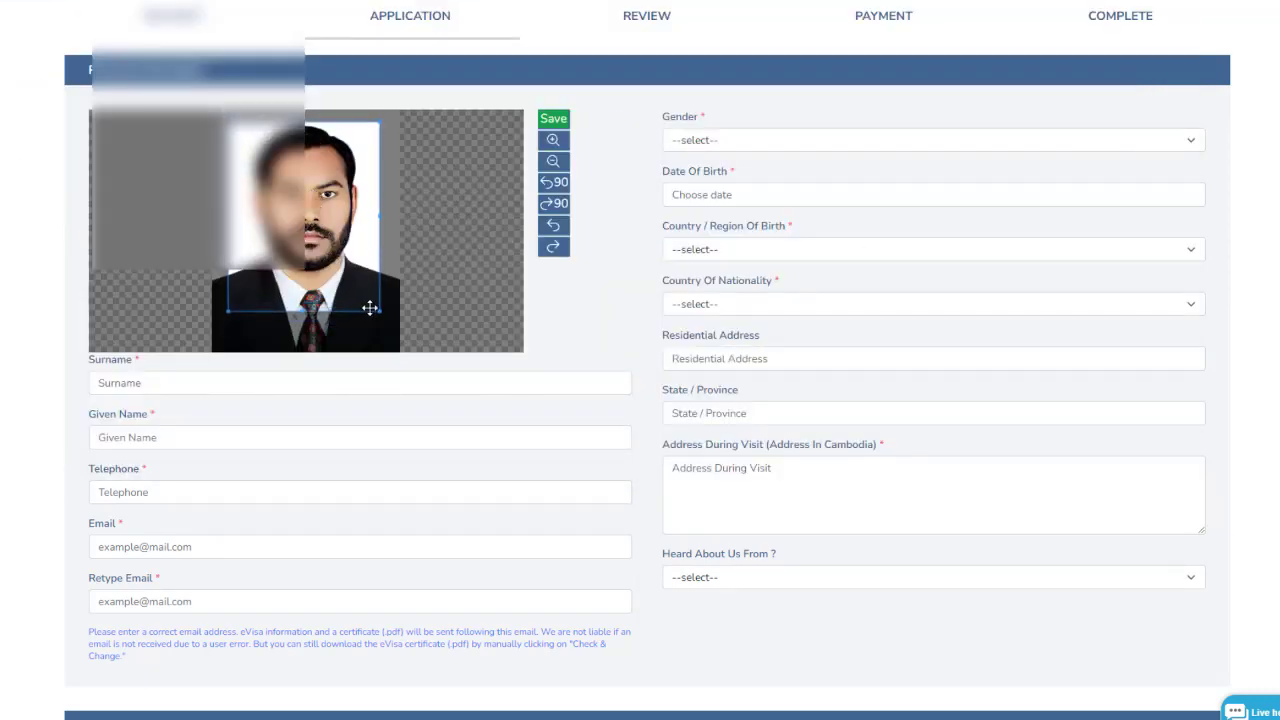
left_click_drag(378, 312, 409, 357)
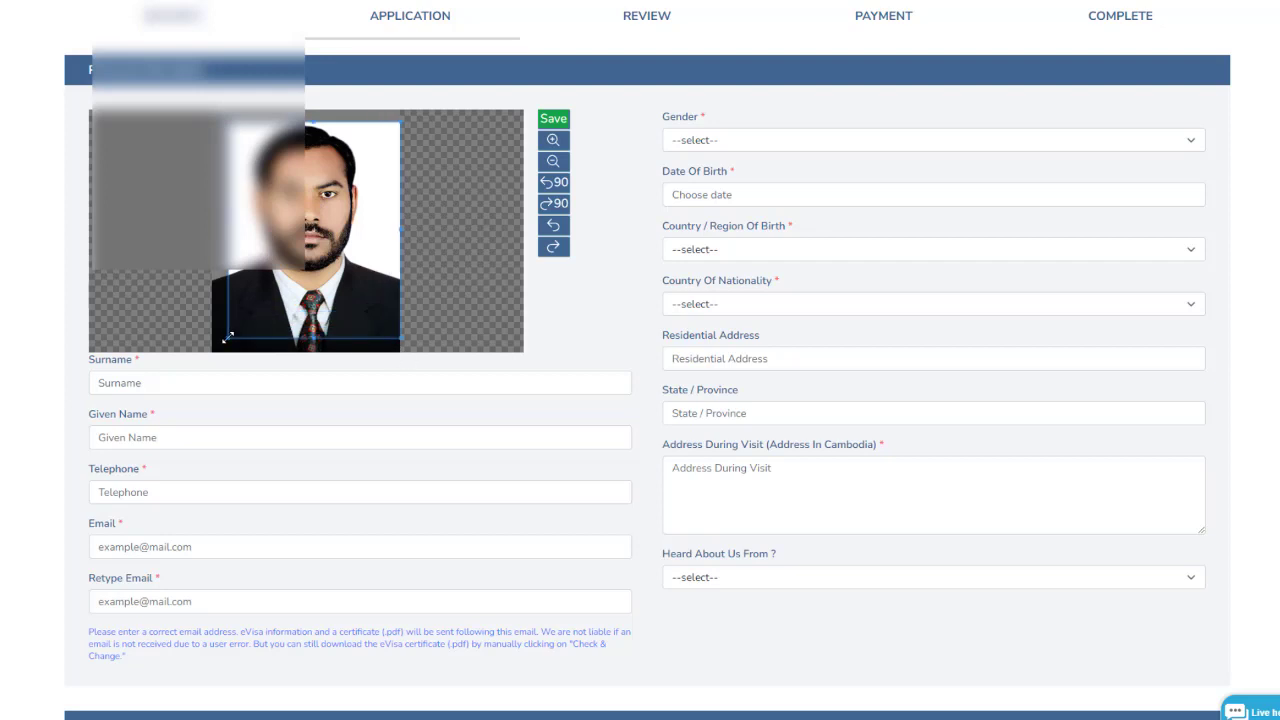
left_click_drag(223, 337, 192, 367)
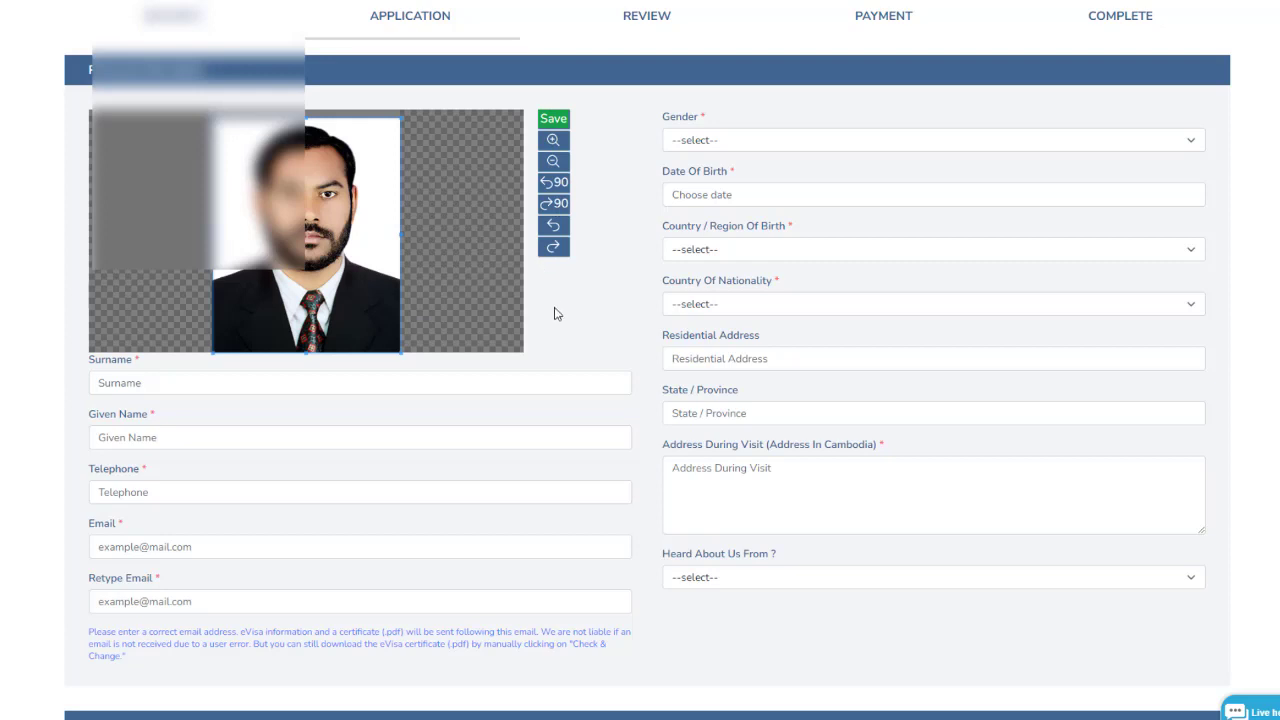
left_click(553, 118)
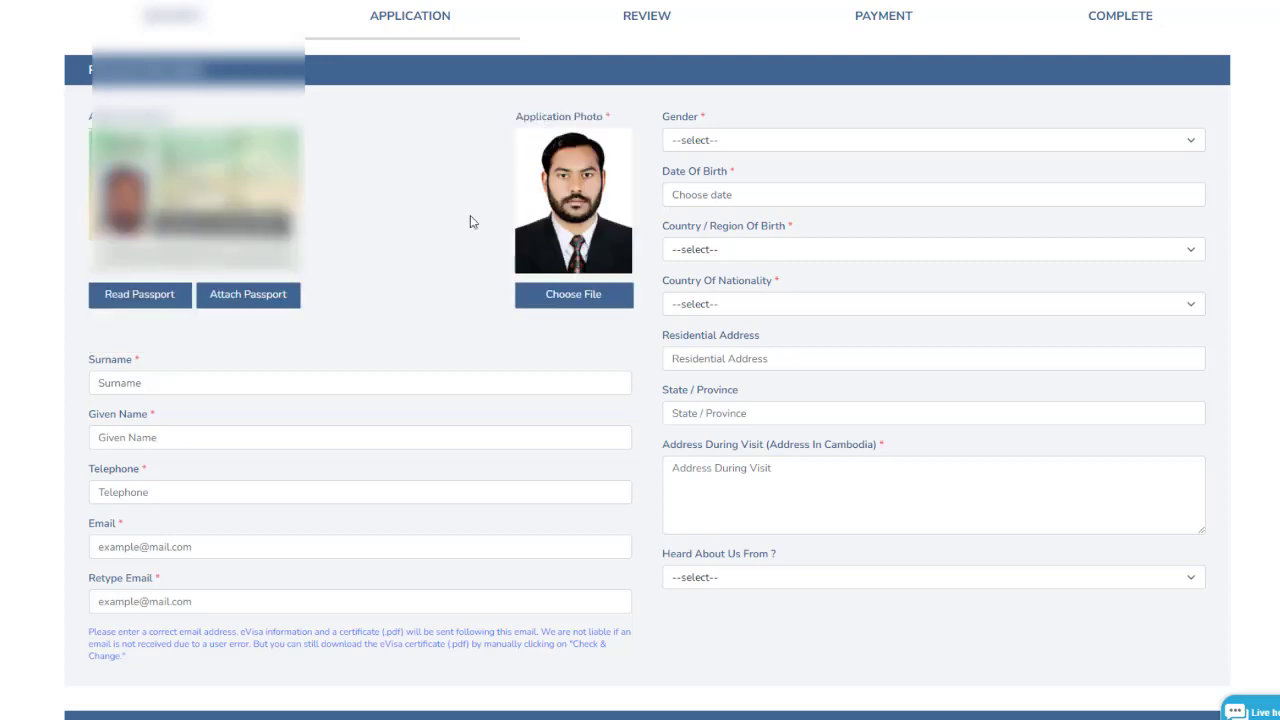
- Examine the name, telephone, email, gender, country of birth and nationality fields in the personal information section
scroll(340, 342, "down", 2)
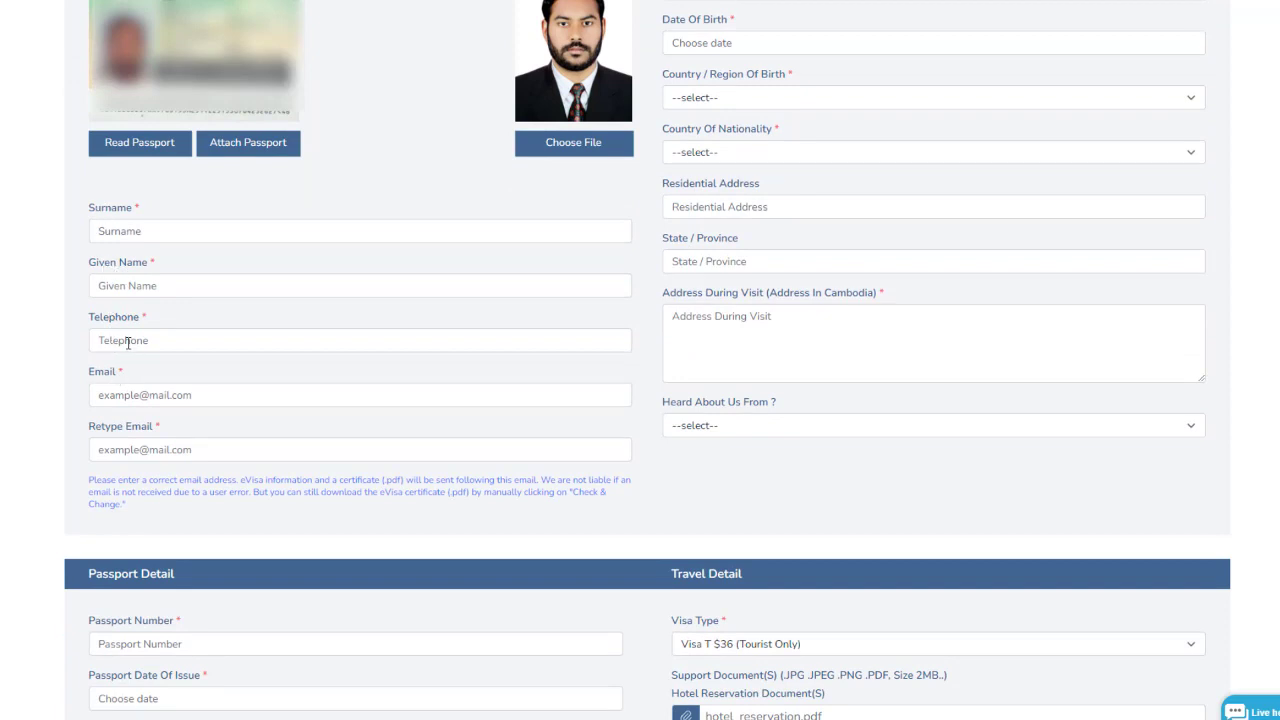
left_click(129, 451)
left_click(50, 457)
scroll(660, 460, "up", 2)
left_click(712, 141)
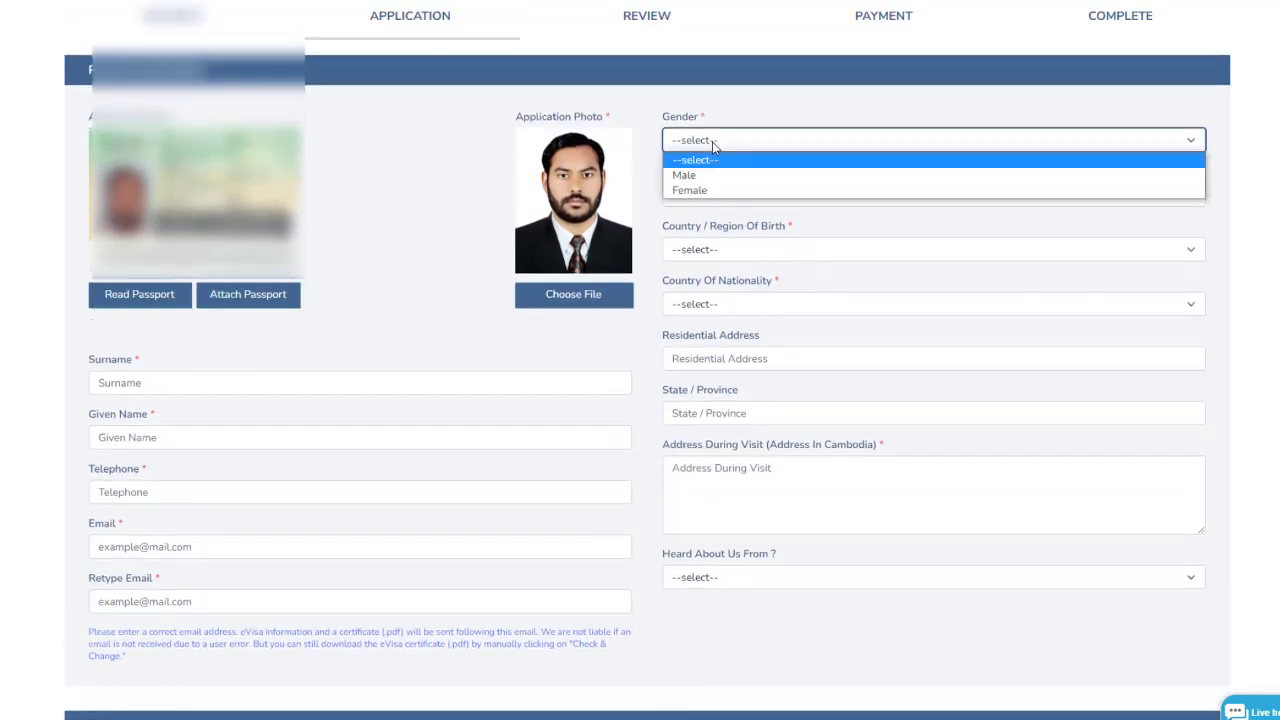
left_click(712, 141)
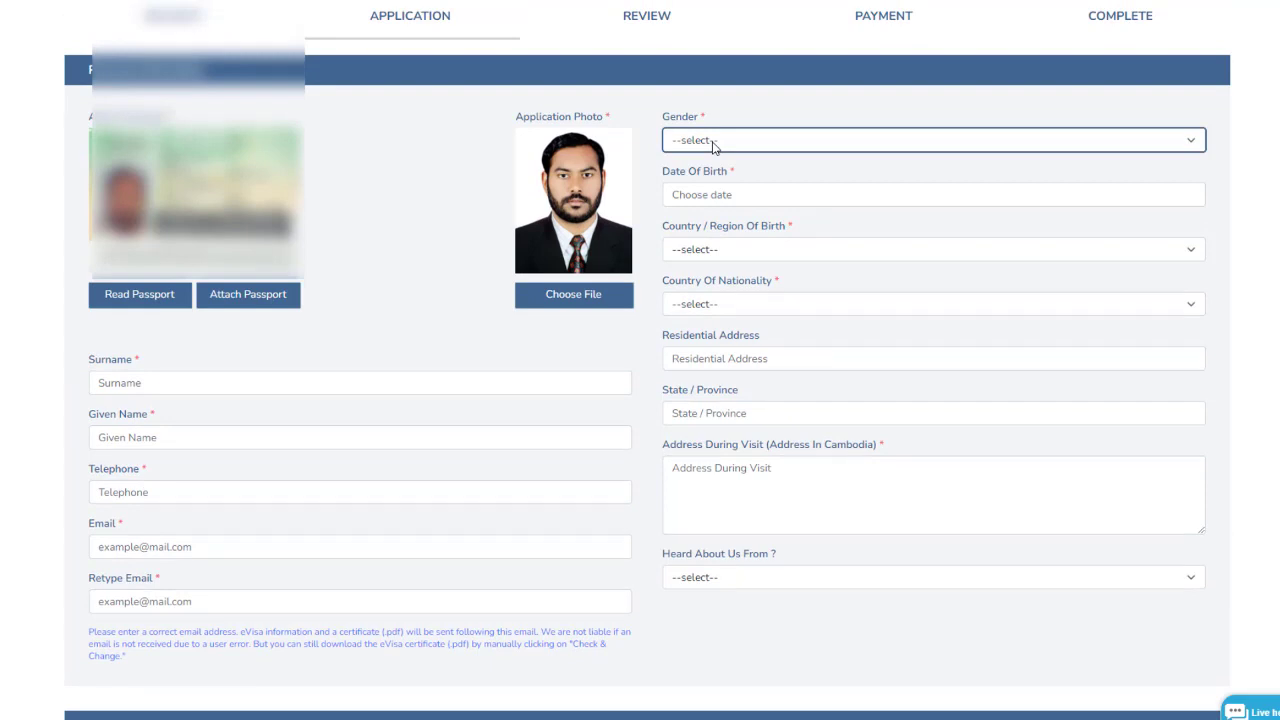
left_click(718, 258)
left_click(729, 251)
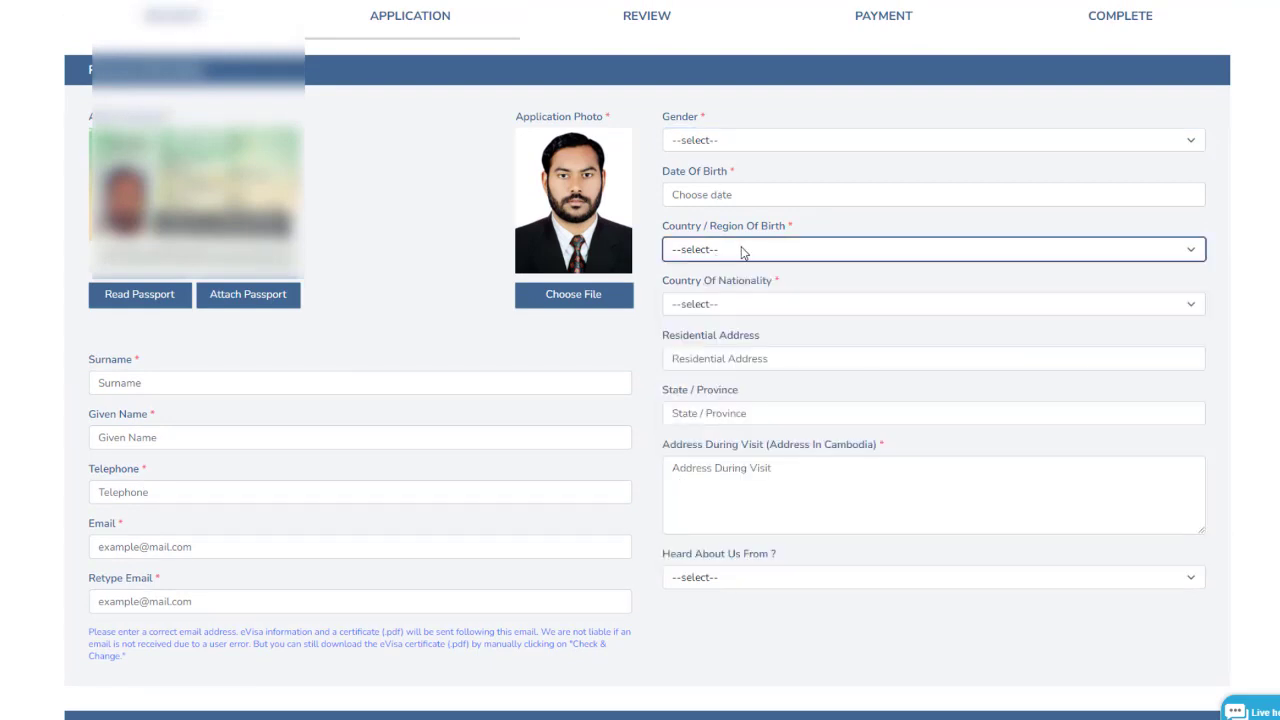
left_click(736, 306)
left_click(736, 306)
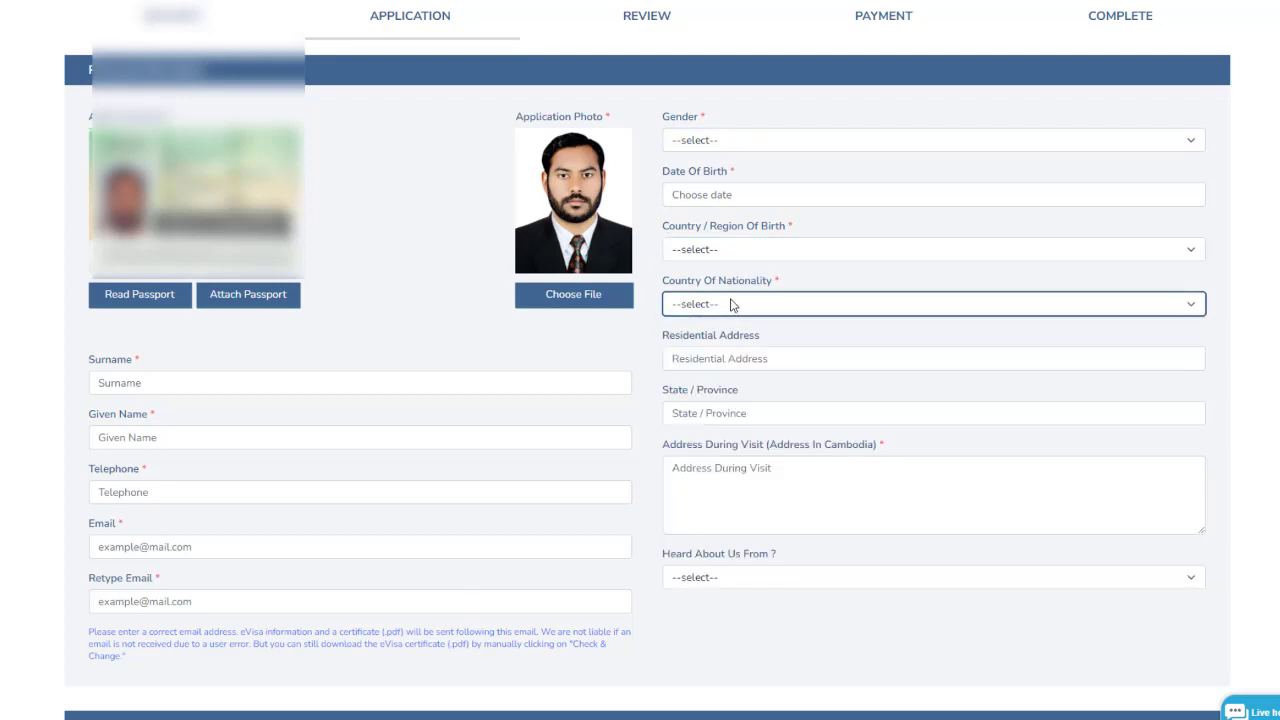
- Examine the residential and Cambodia address fields, the travel details, and the passport details including the country of passport choices
scroll(734, 306, "down", 2)
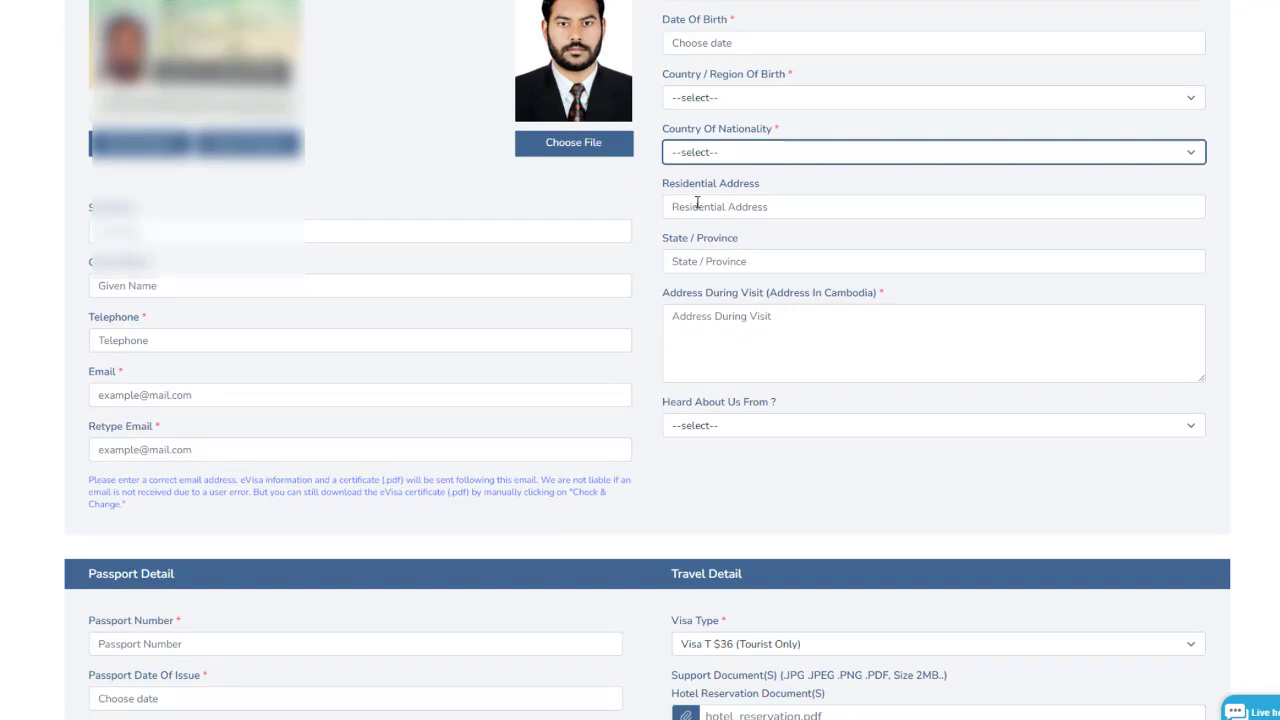
left_click(724, 184)
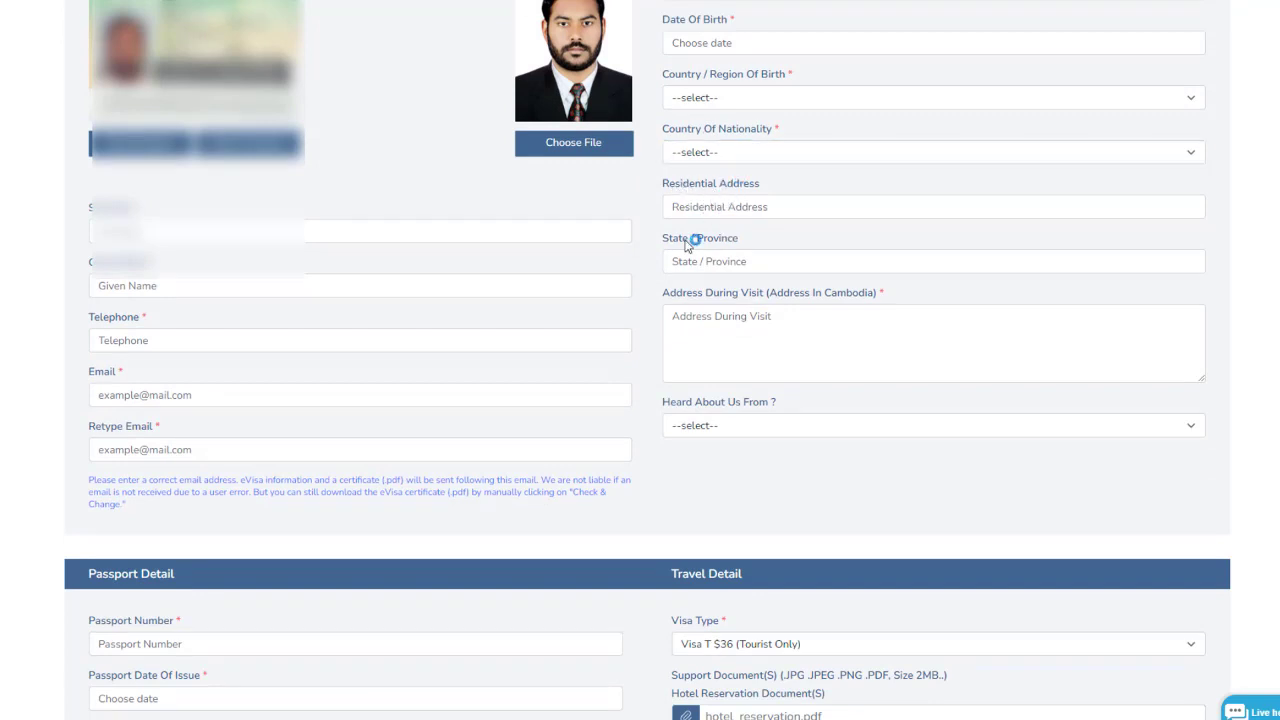
left_click(694, 297)
left_click(802, 320)
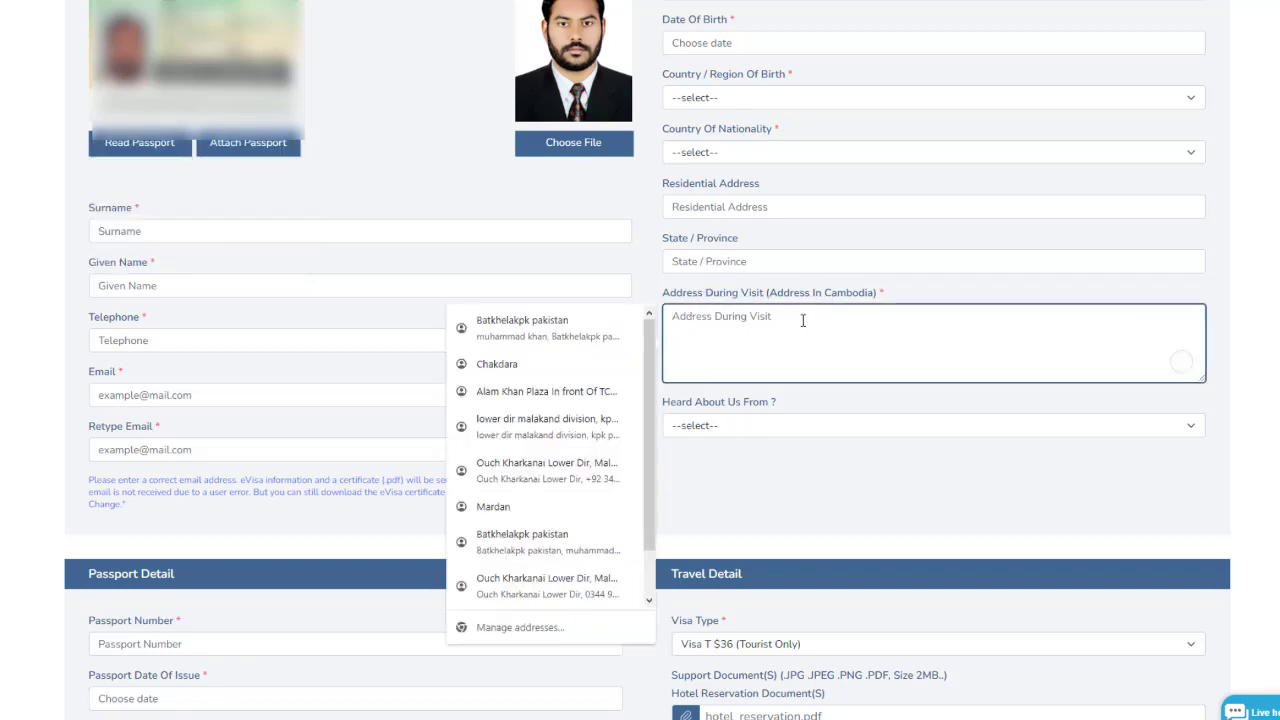
left_click(1256, 336)
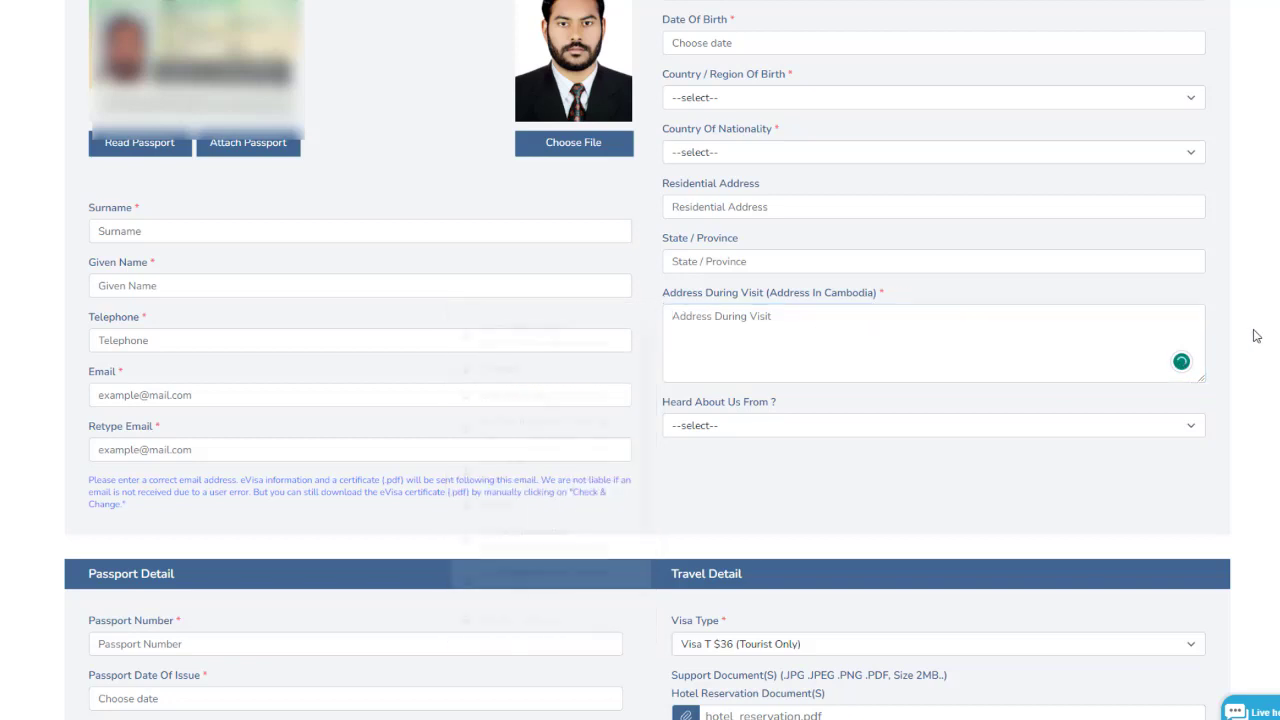
scroll(880, 360, "down", 2)
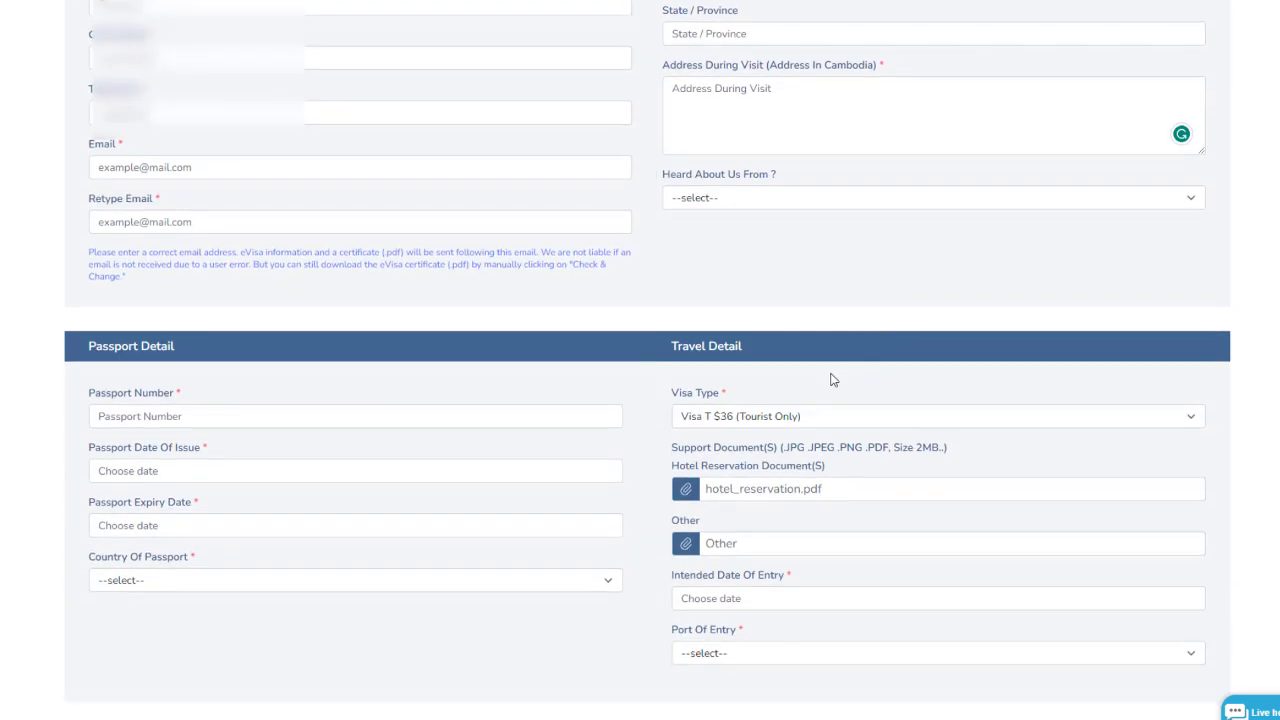
scroll(200, 303, "down", 2)
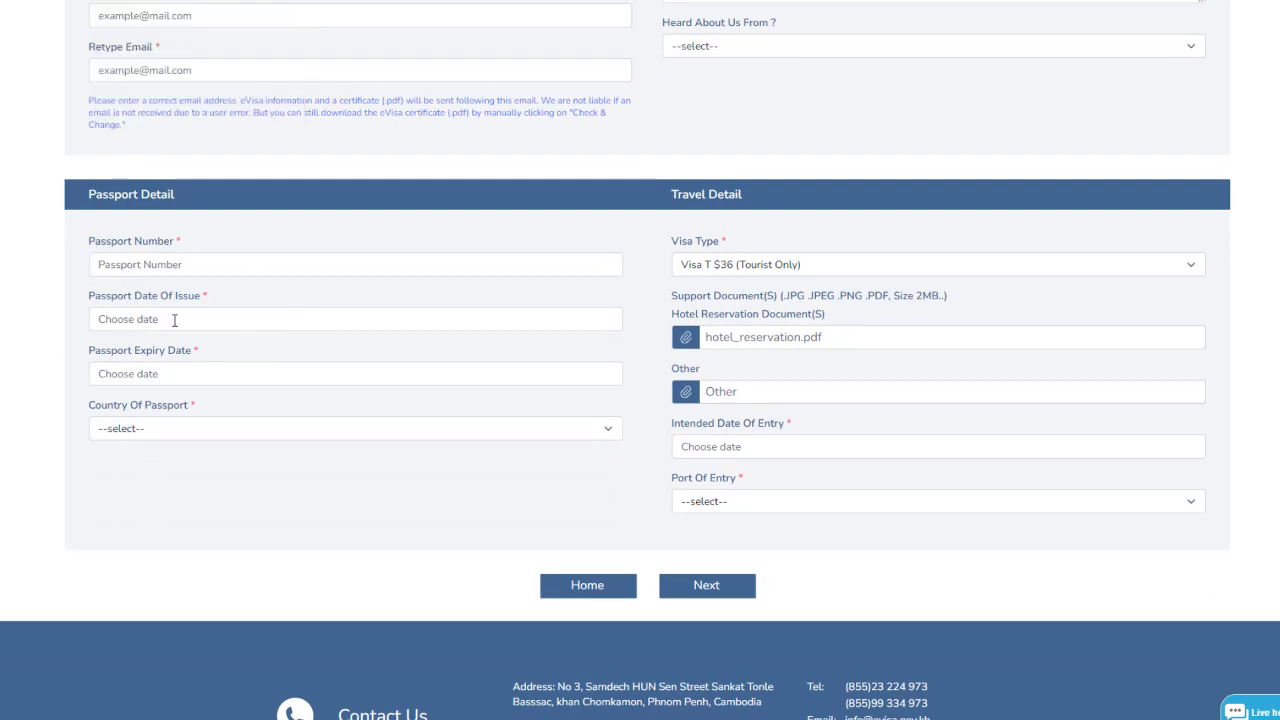
left_click(195, 432)
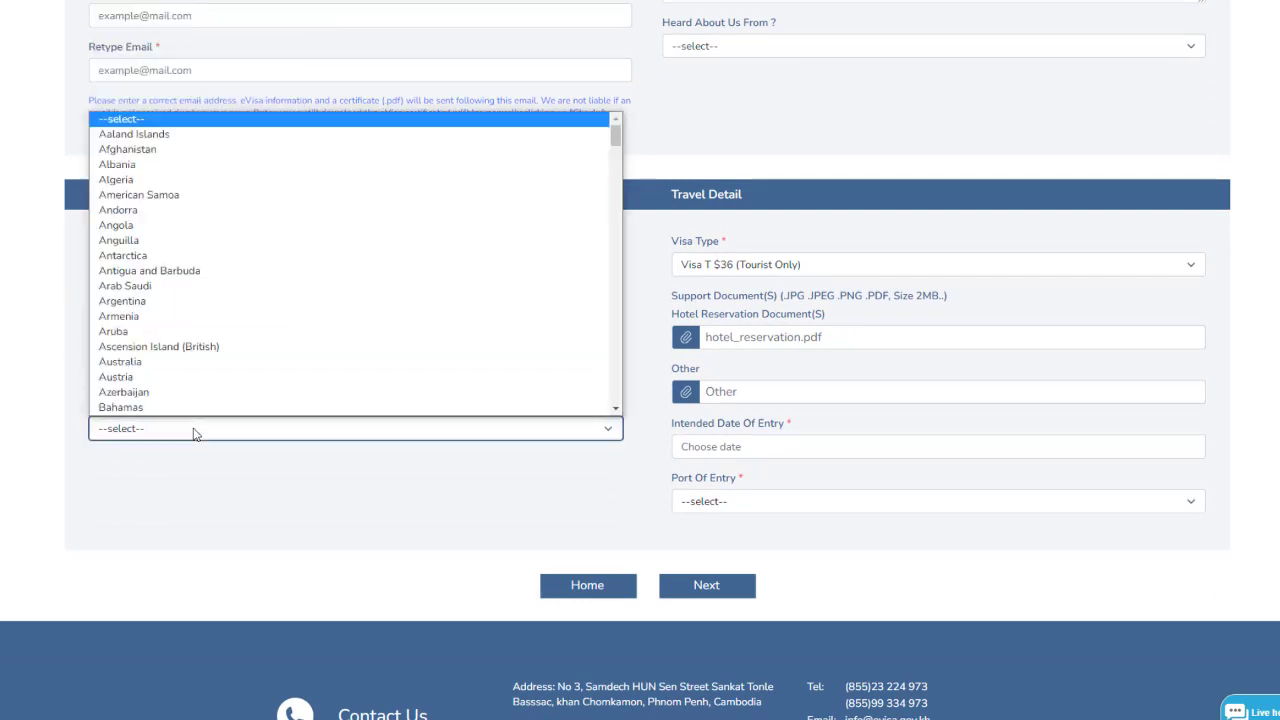
left_click(195, 432)
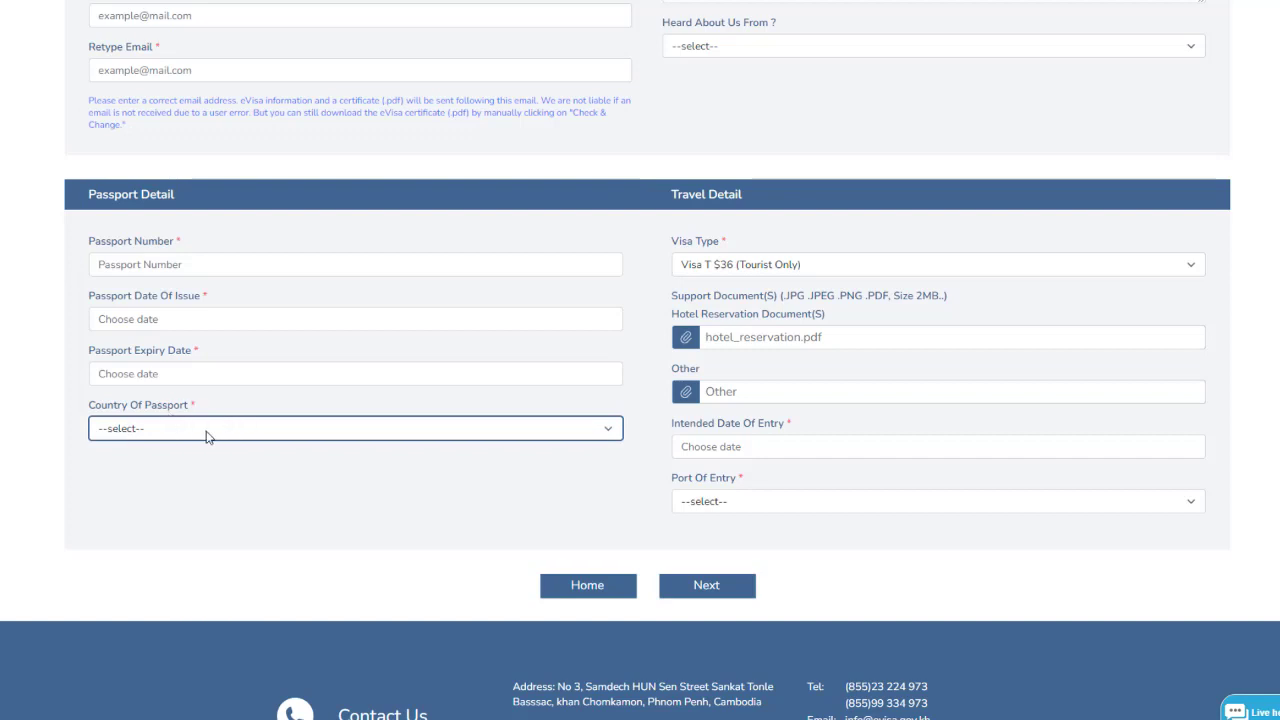
- Choose Visa T $36 (Tourist Only) as the visa type in the travel details
left_click(757, 274)
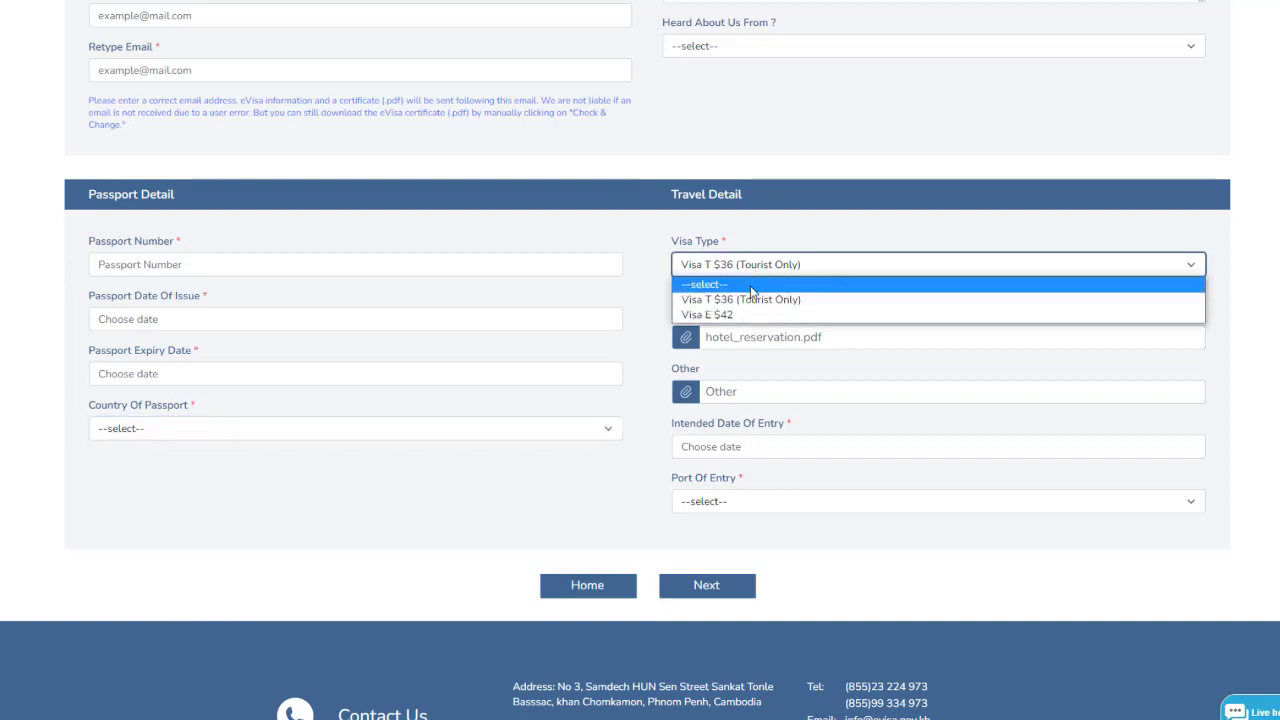
left_click(768, 298)
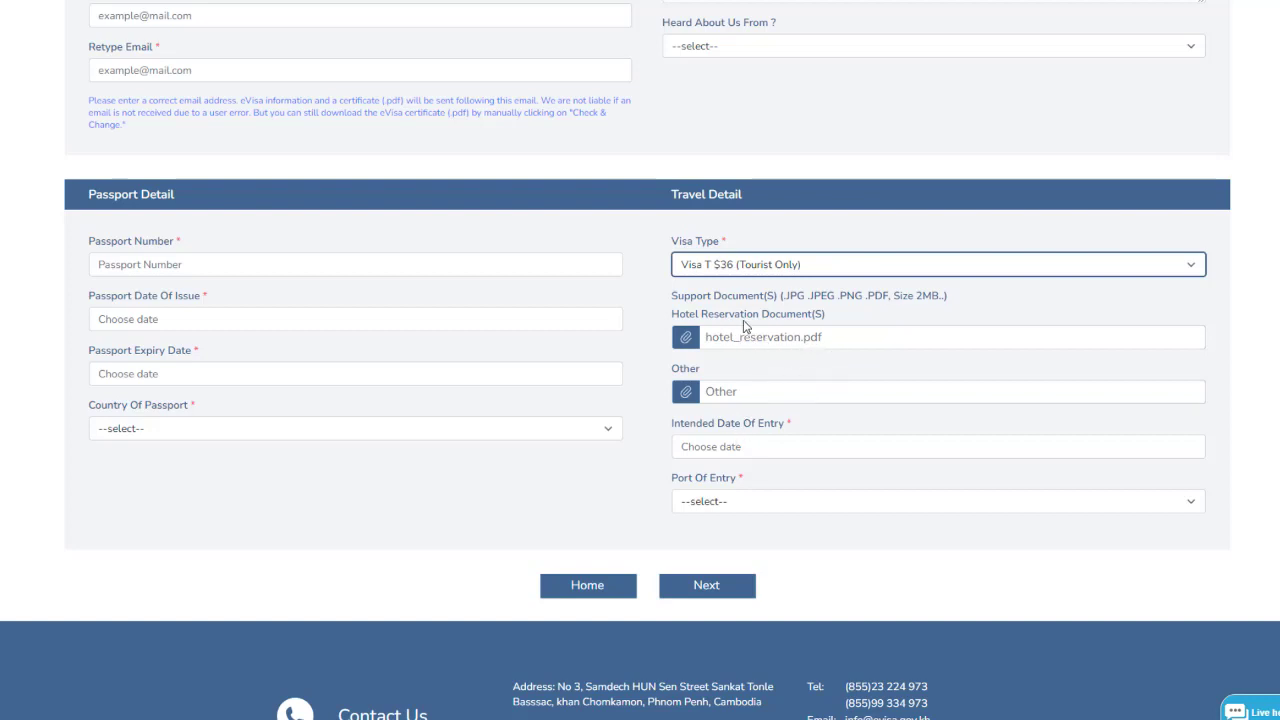
scroll(750, 380, "down", 1)
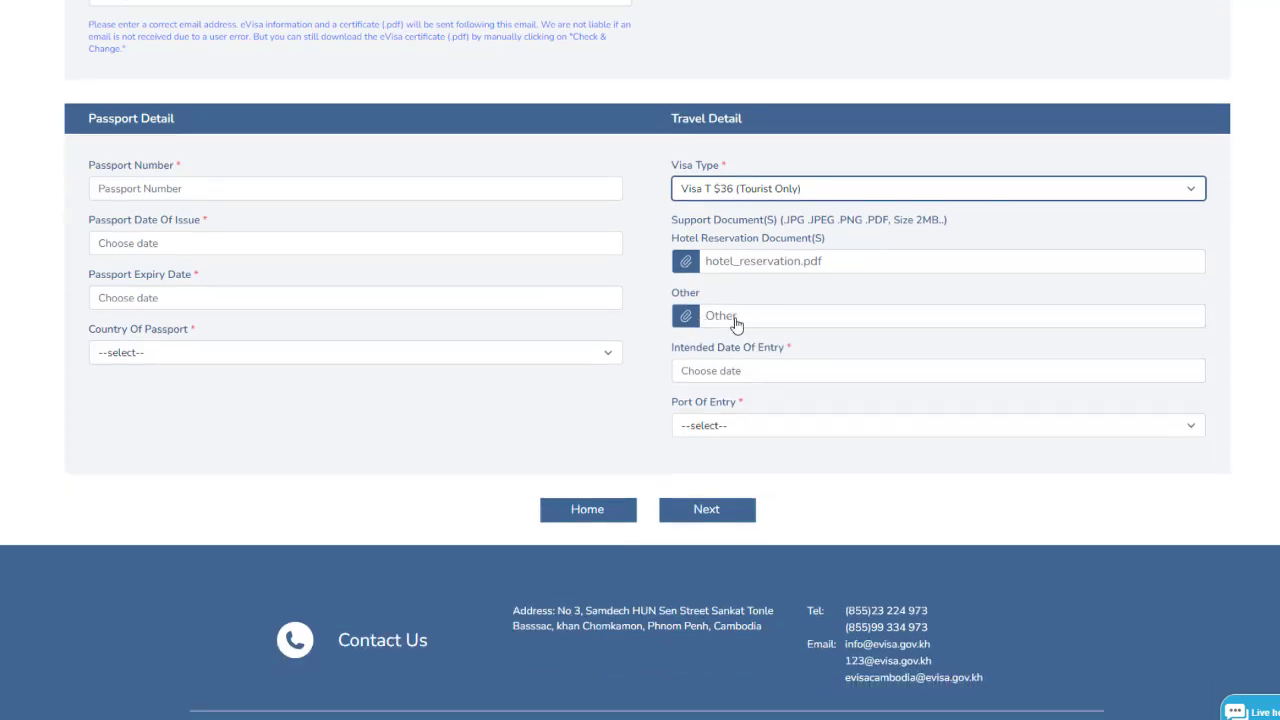
- Examine the intended date of entry calendar and the port of entry choices in the travel details
left_click(769, 369)
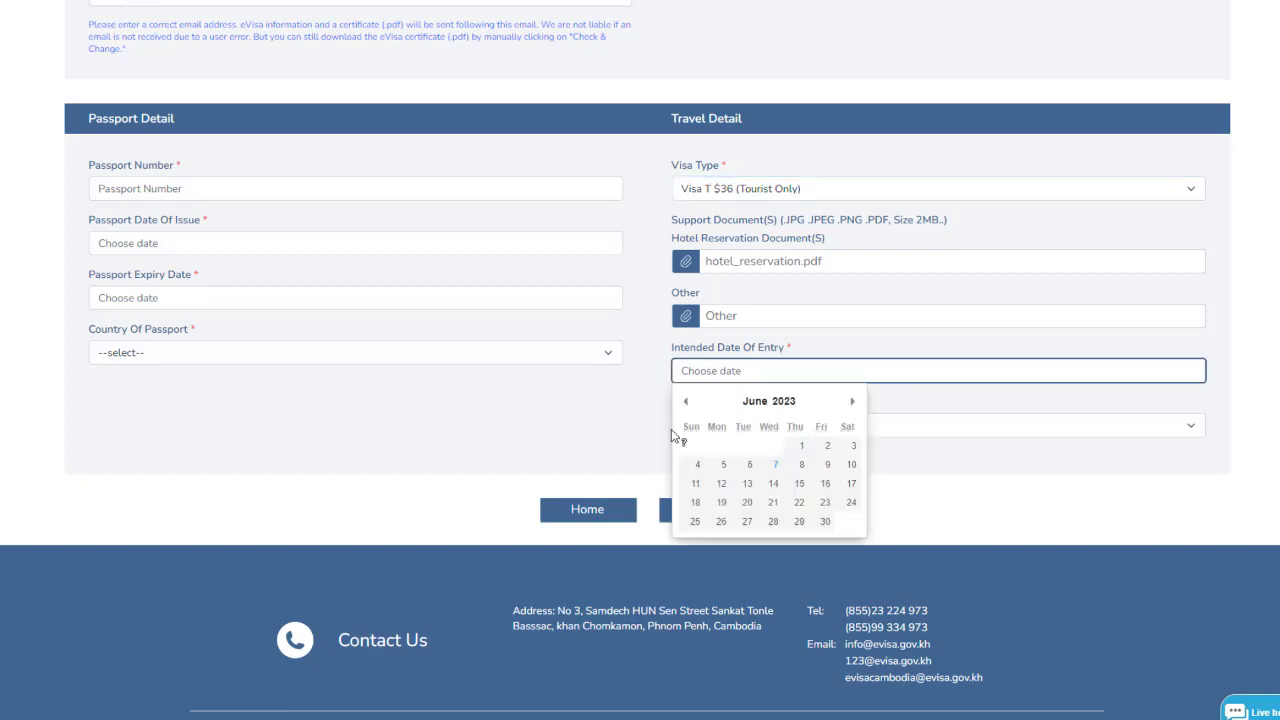
left_click(600, 434)
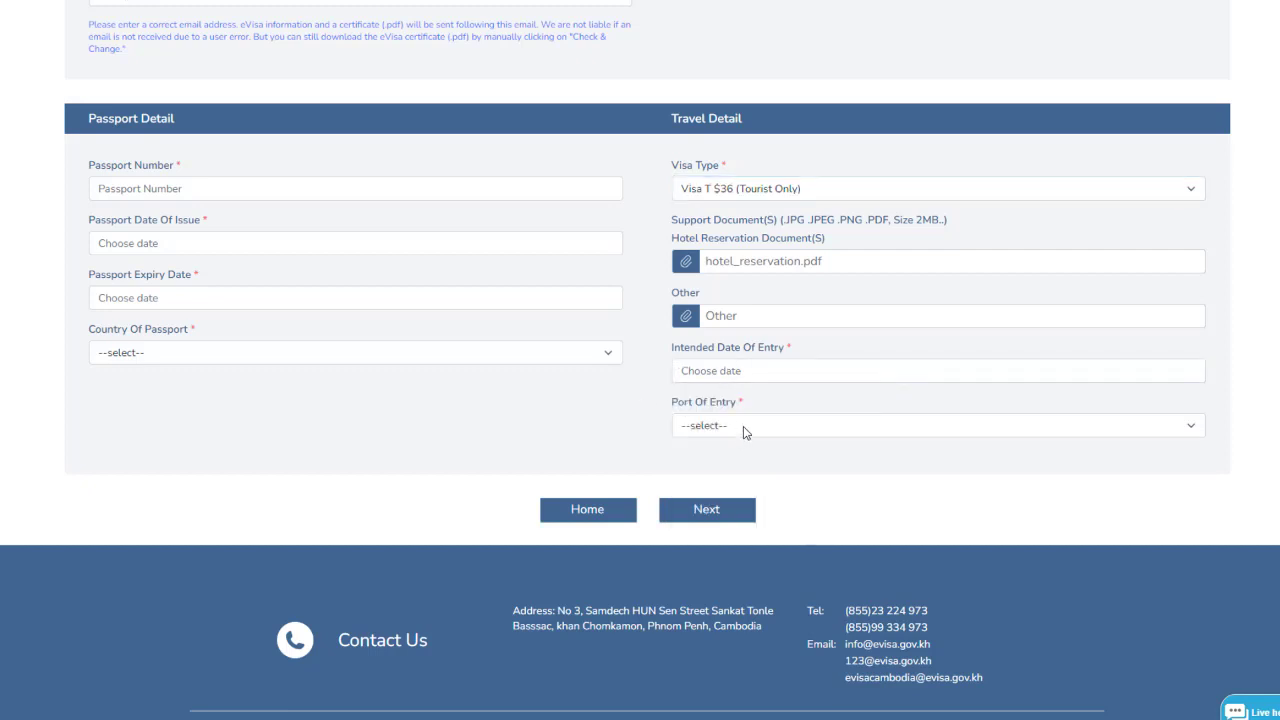
left_click(744, 432)
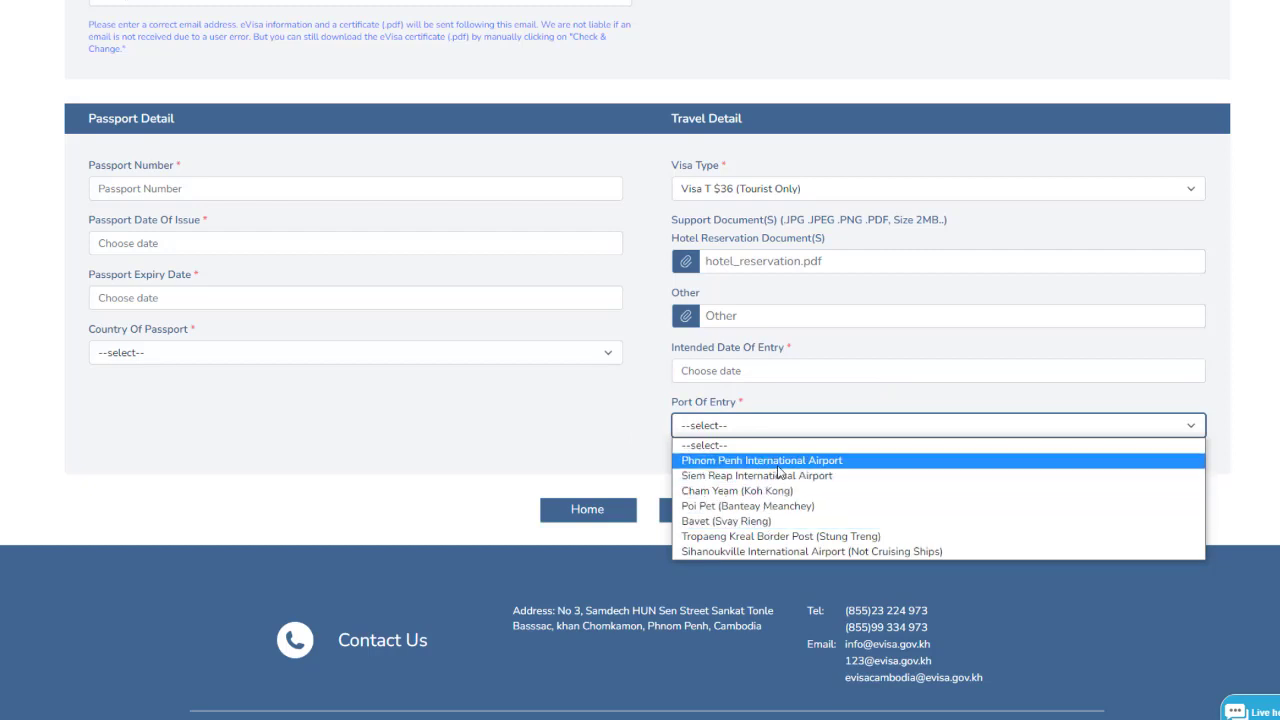
left_click(517, 430)
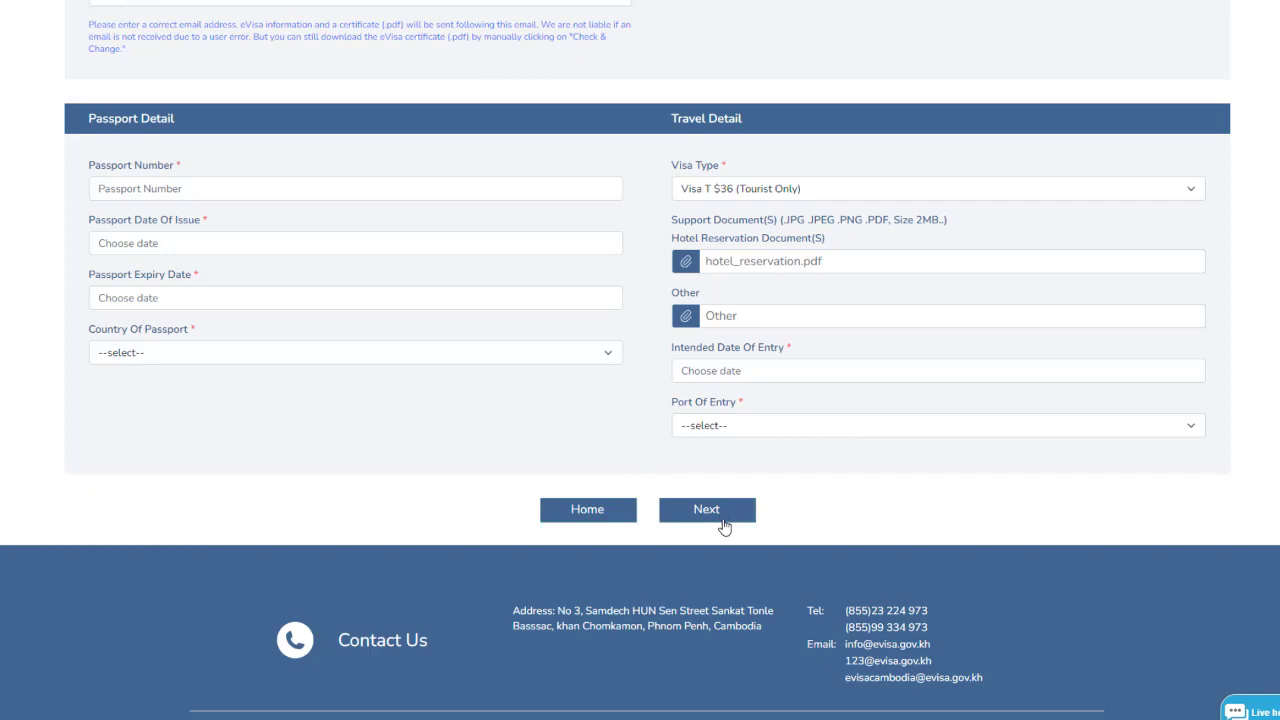
scroll(592, 440, "up", 5)
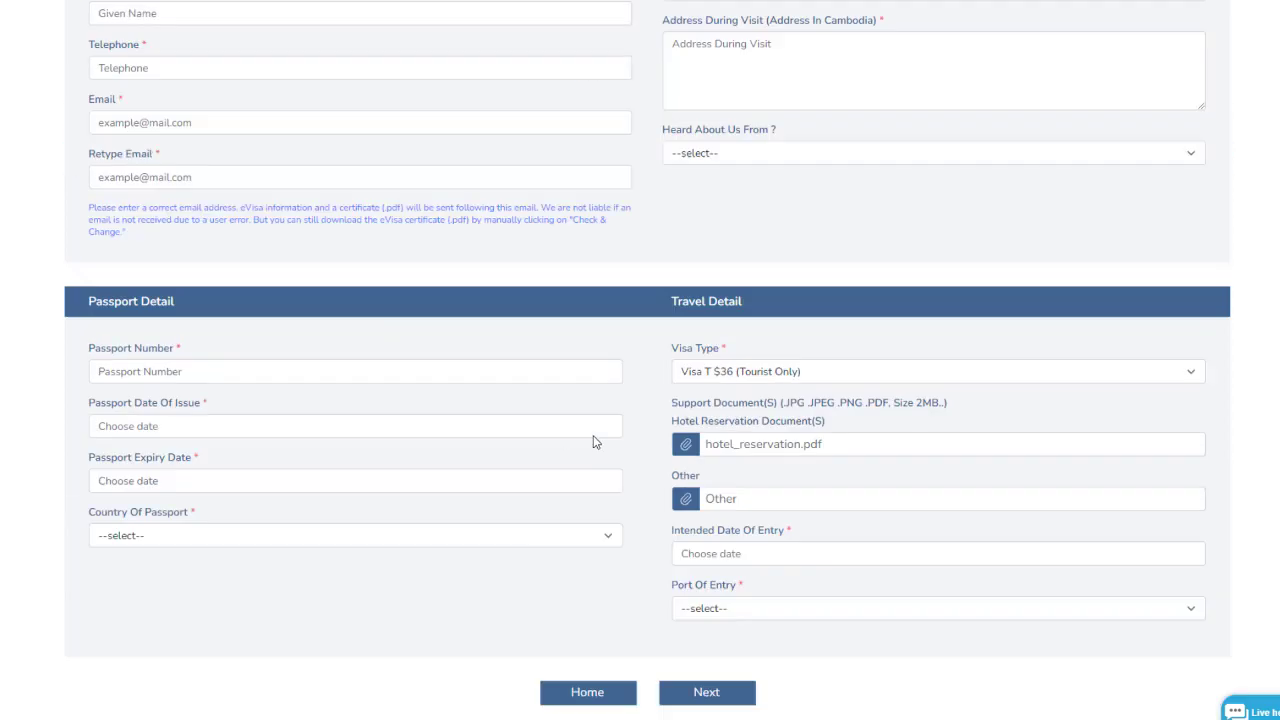
scroll(700, 442, "up", 4)
- Review the submitted personal, passport and travel details of the application, and agree to the terms and conditions
scroll(686, 466, "down", 2)
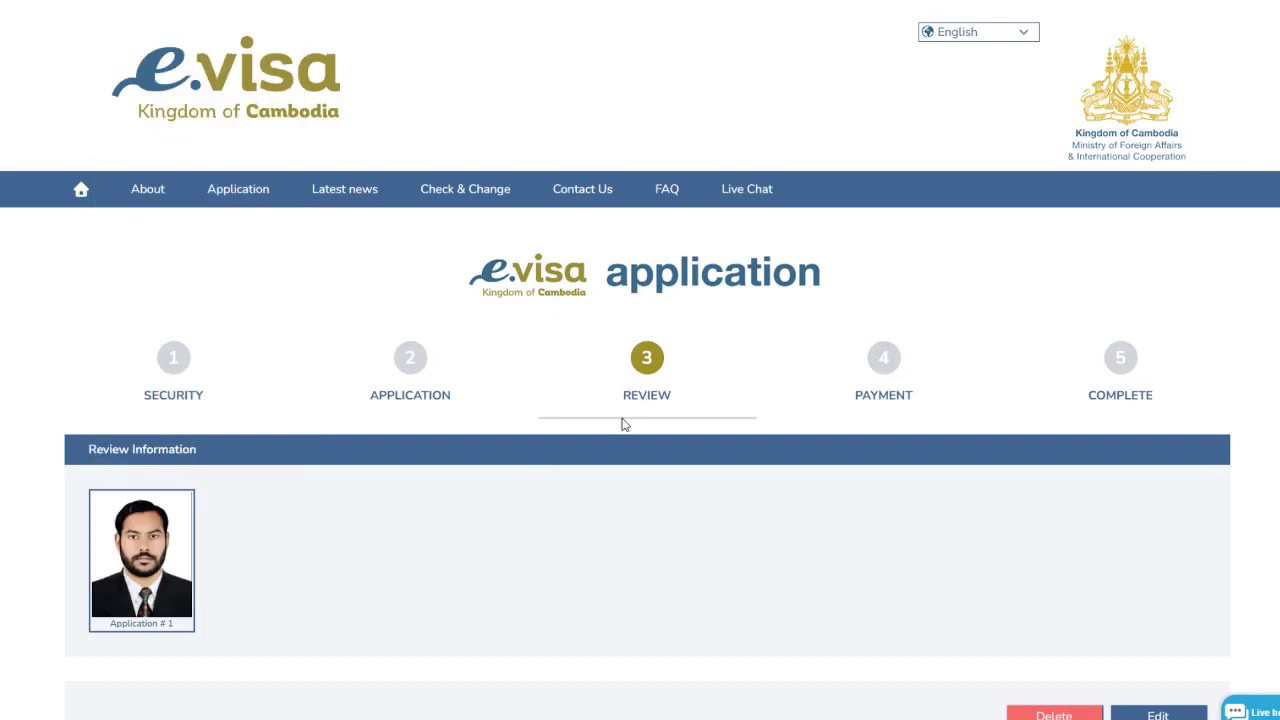
scroll(457, 363, "down", 3)
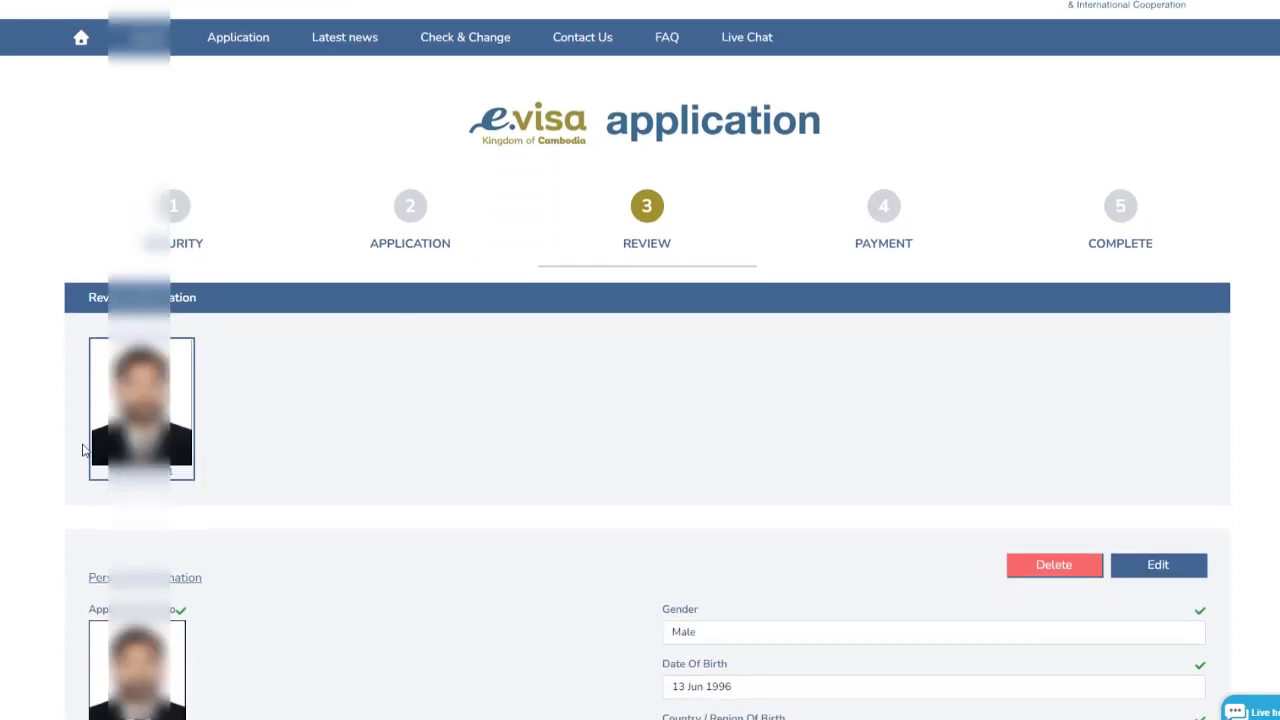
scroll(206, 440, "down", 3)
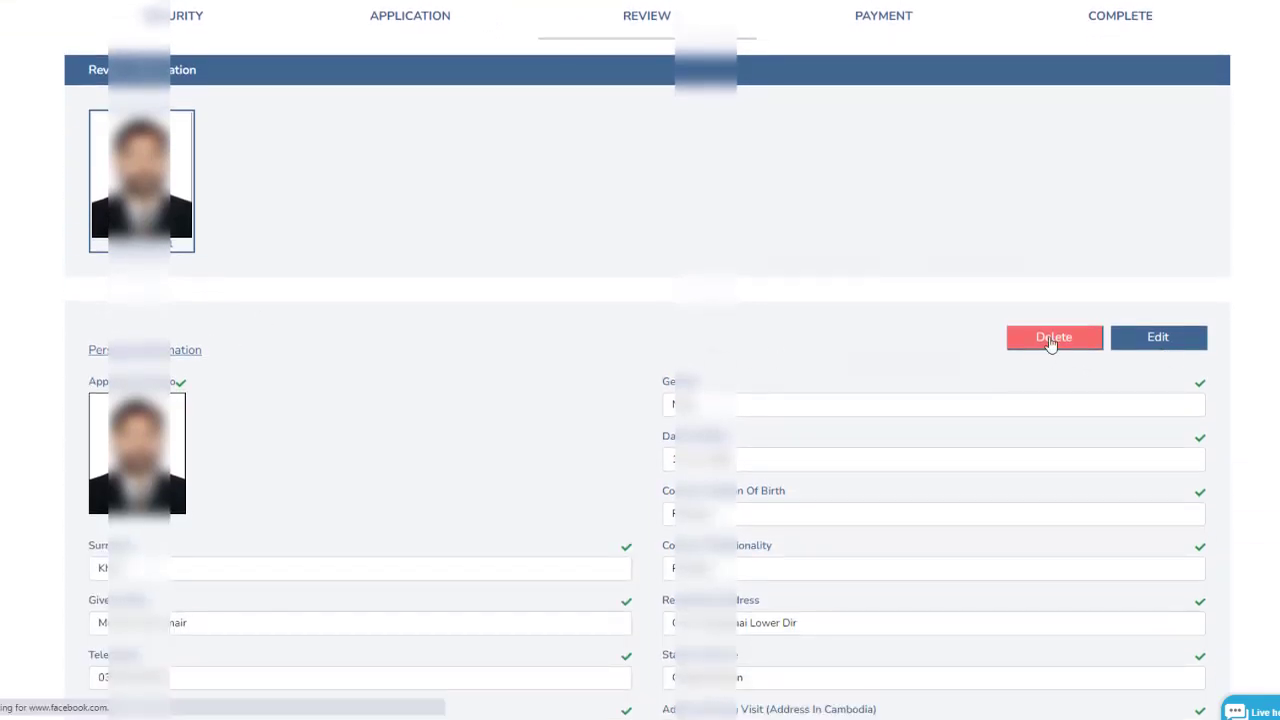
scroll(497, 300, "down", 5)
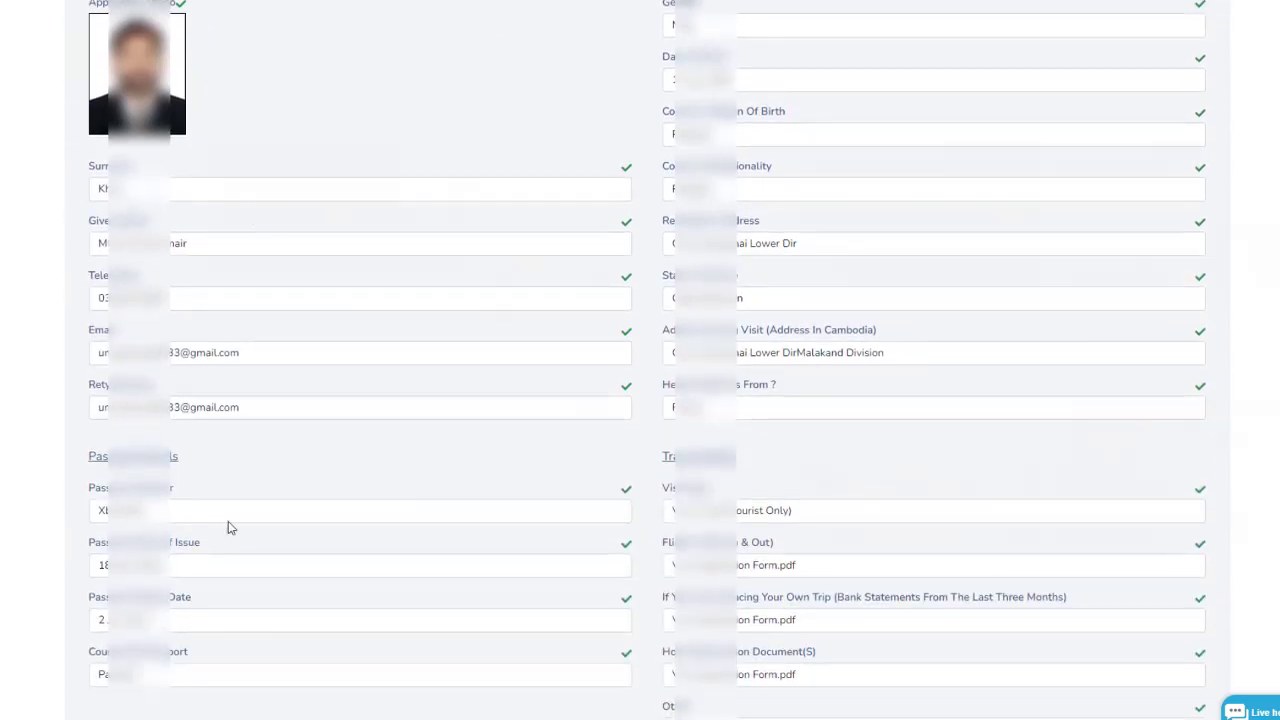
scroll(214, 611, "down", 2)
scroll(9, 180, "down", 3)
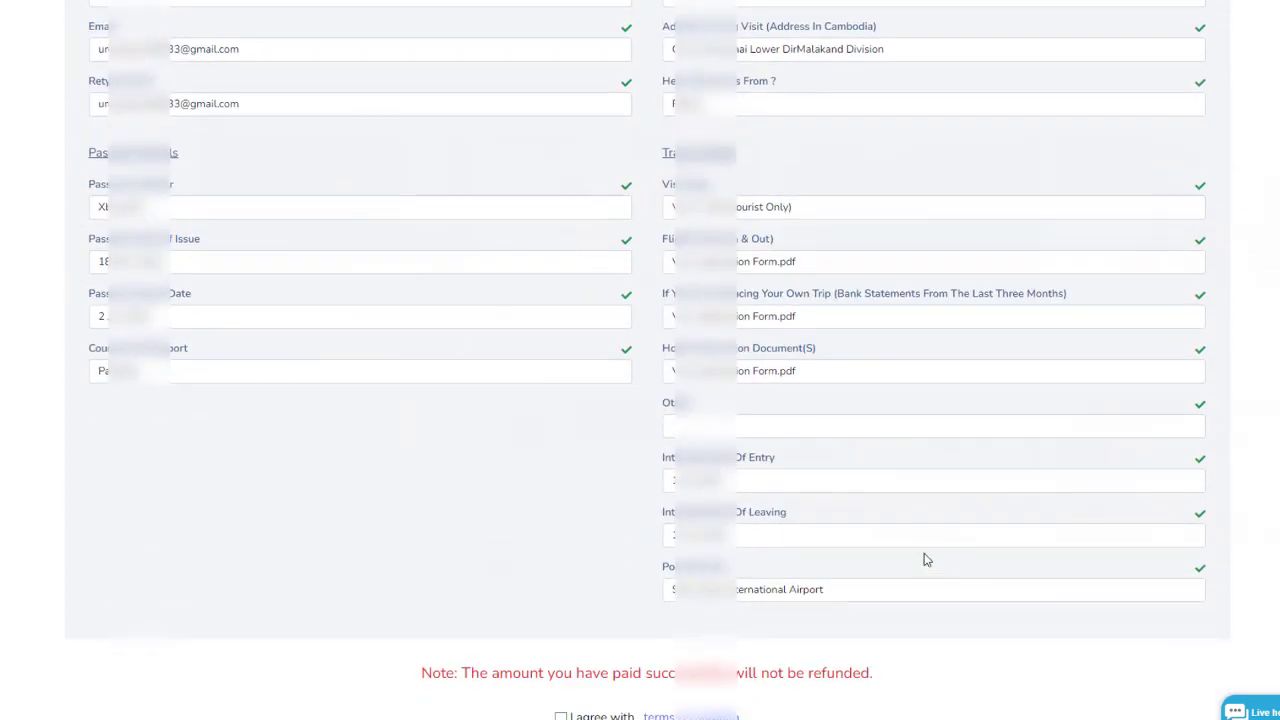
scroll(937, 569, "down", 2)
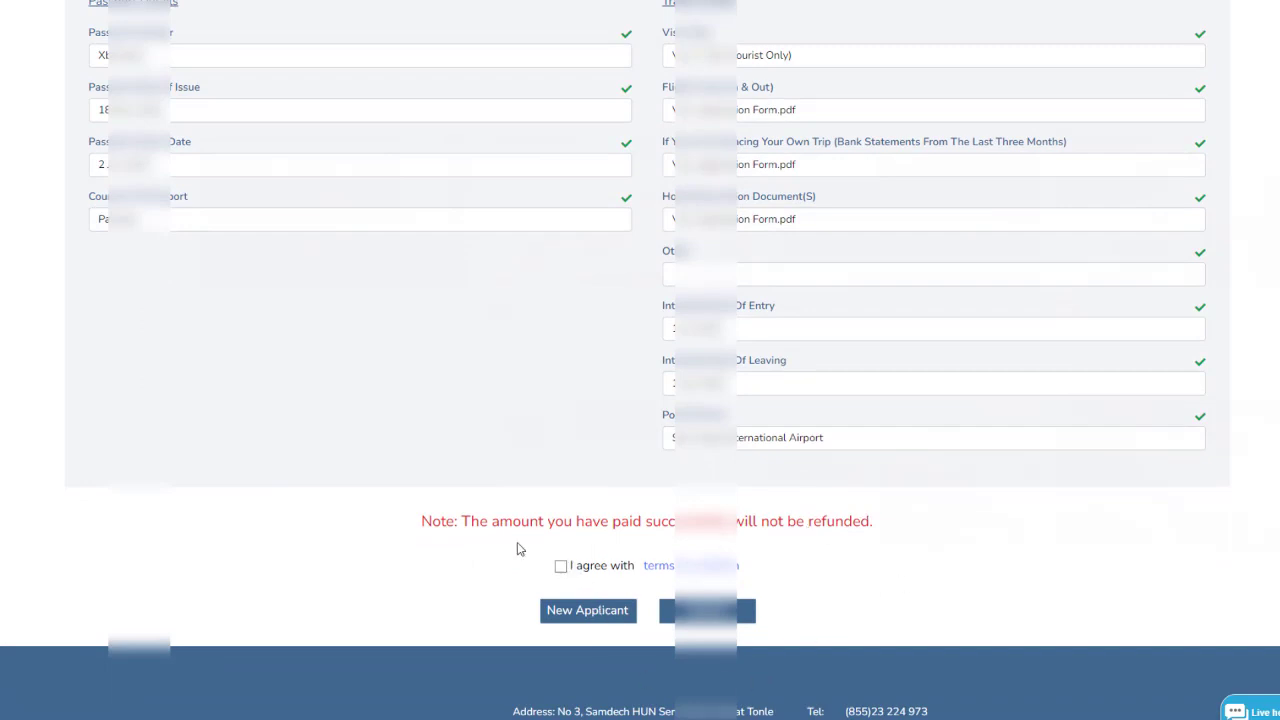
left_click(560, 571)
- Delete the application shown in the review information and confirm the deletion
scroll(846, 611, "up", 15)
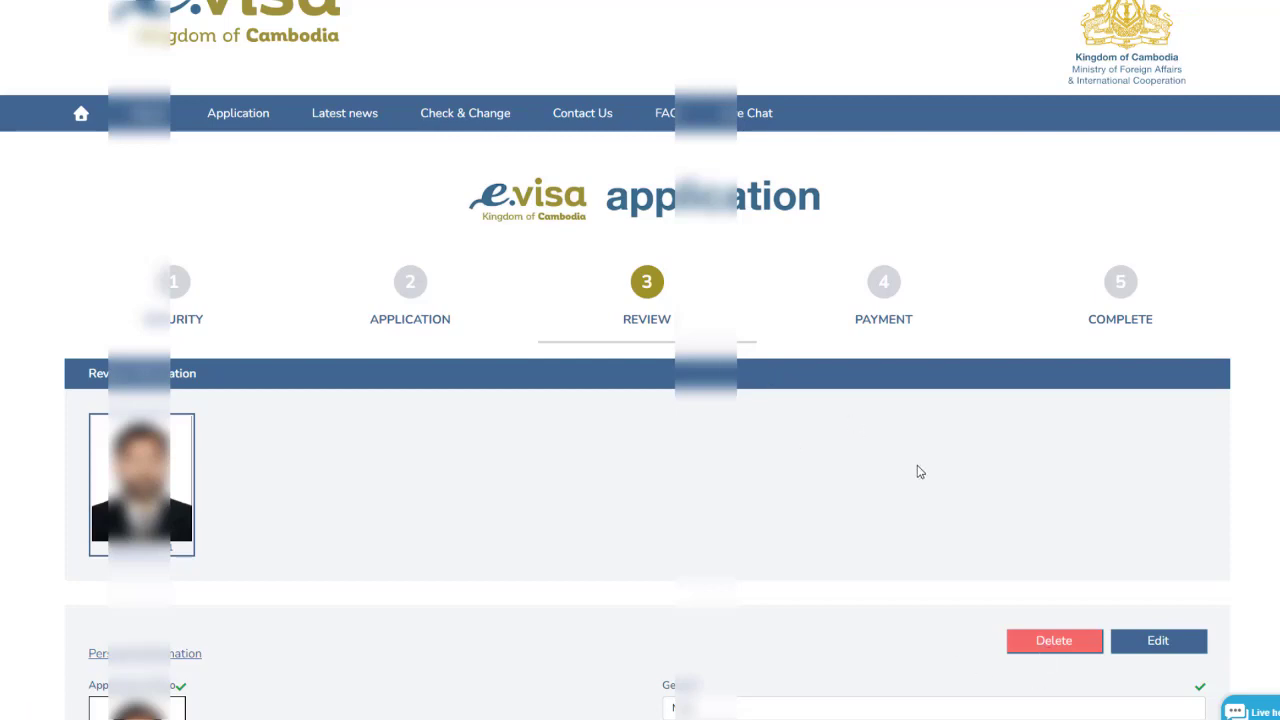
left_click(1032, 636)
left_click(670, 172)
- Open the Check & Change page and examine the certificate check form with its reference number and primary email fields
left_click(456, 122)
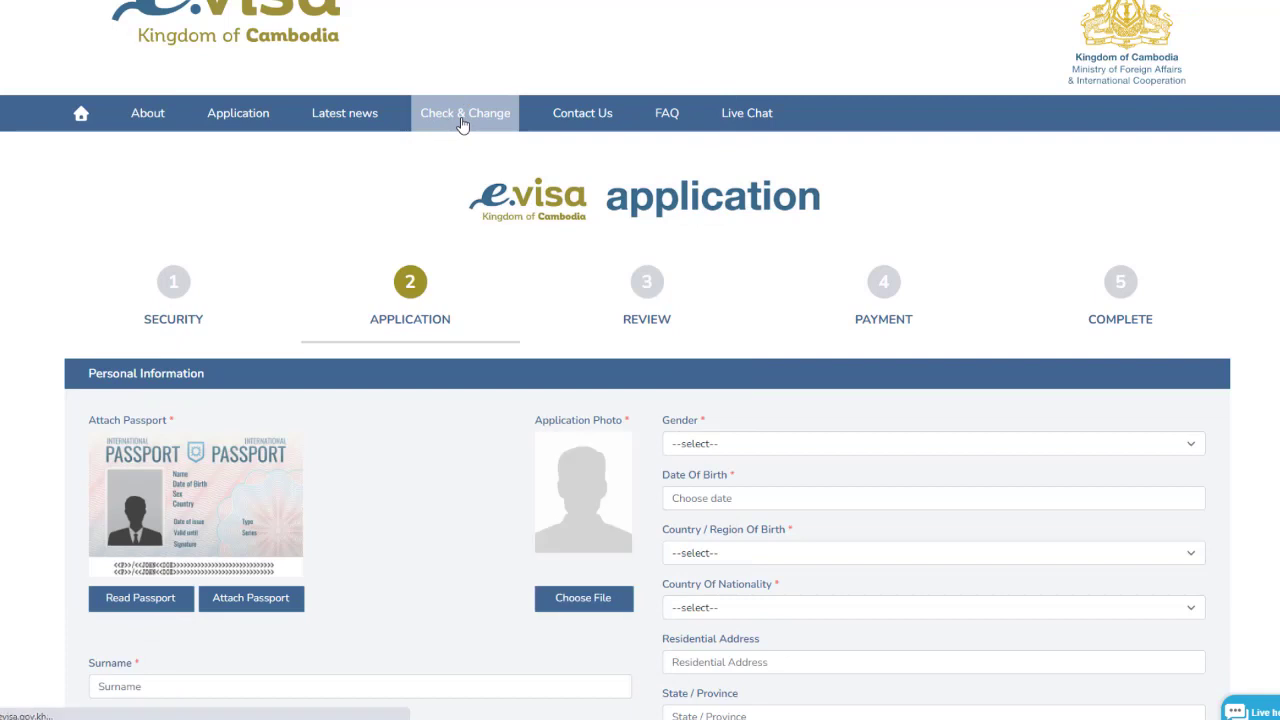
left_click(462, 122)
scroll(432, 378, "down", 3)
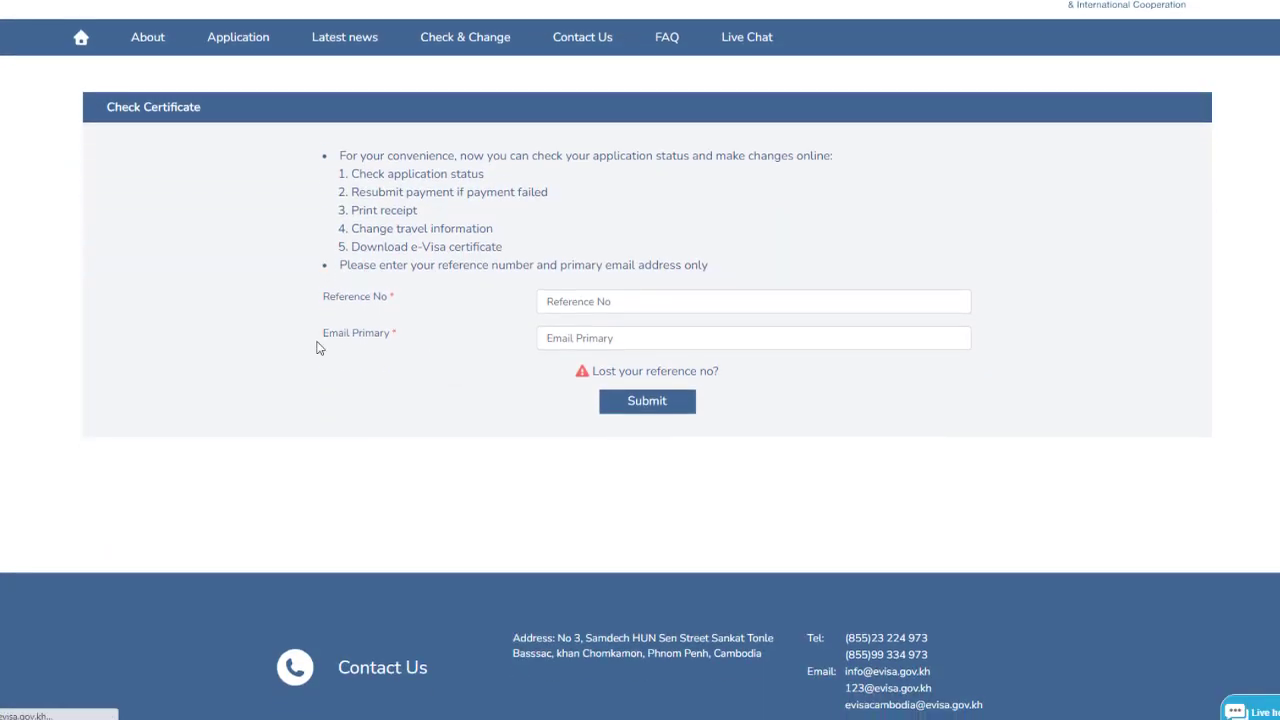